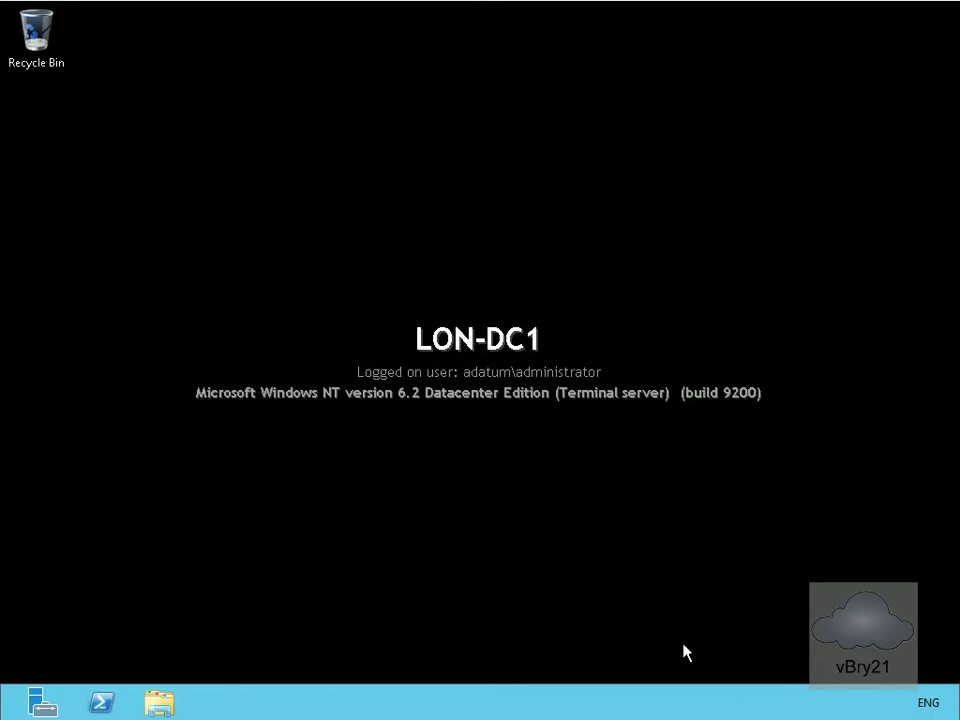
Step: Launch Server Manager so its Dashboard shows the Local Server and All Servers tiles
{"action": "left_click", "coordinate": [44, 704]}
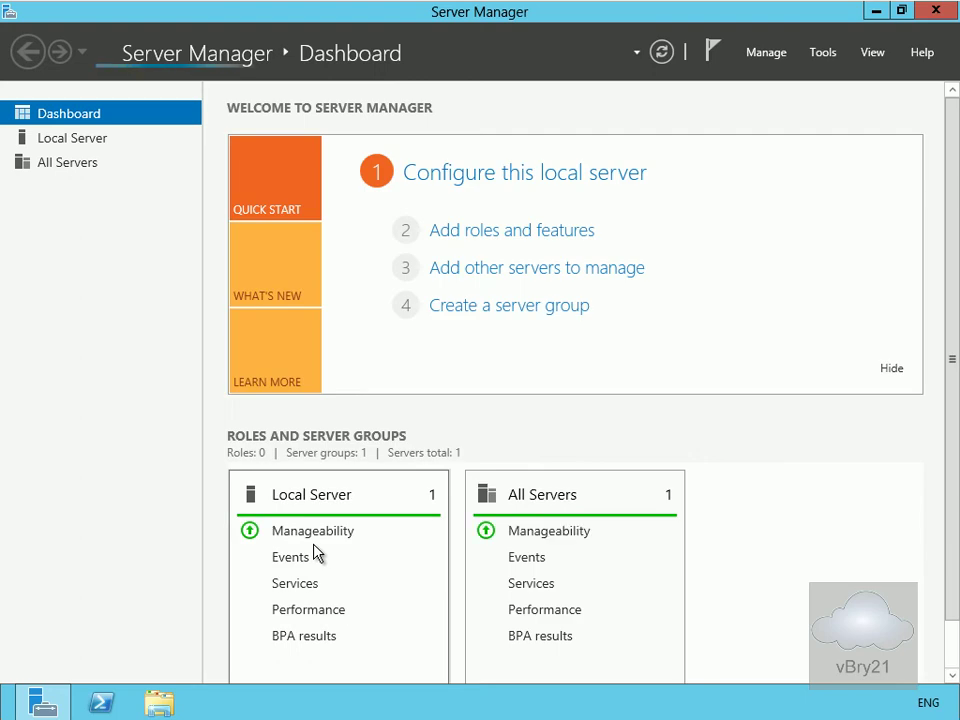
Step: Start a role-based Add Roles and Features installation targeting LON-DC1.Adatum.com
{"action": "left_click", "coordinate": [485, 236]}
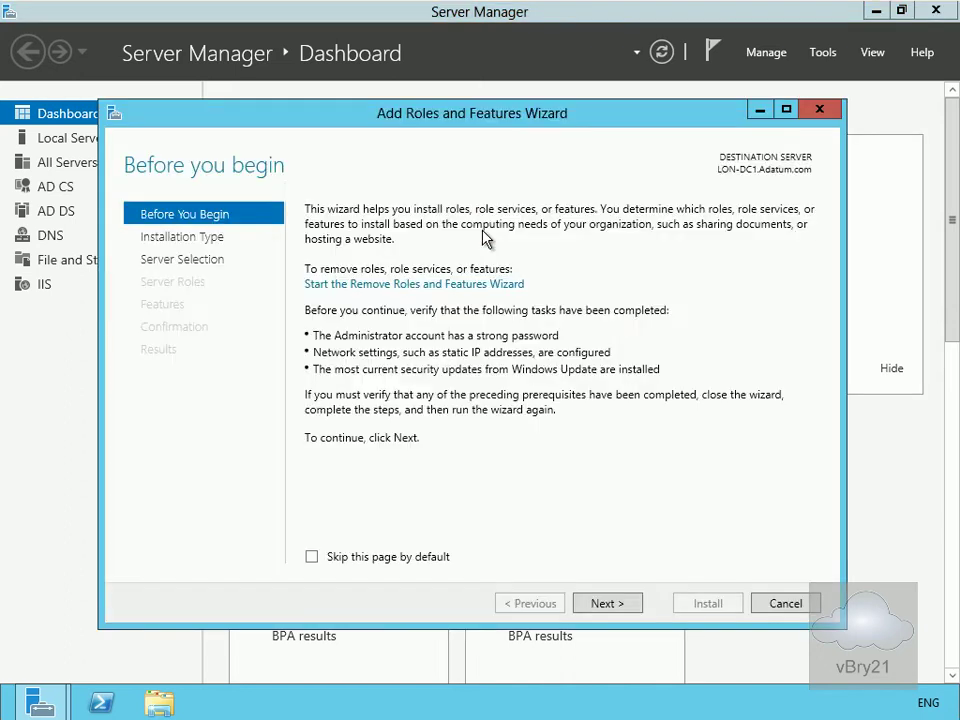
{"action": "left_click", "coordinate": [606, 604]}
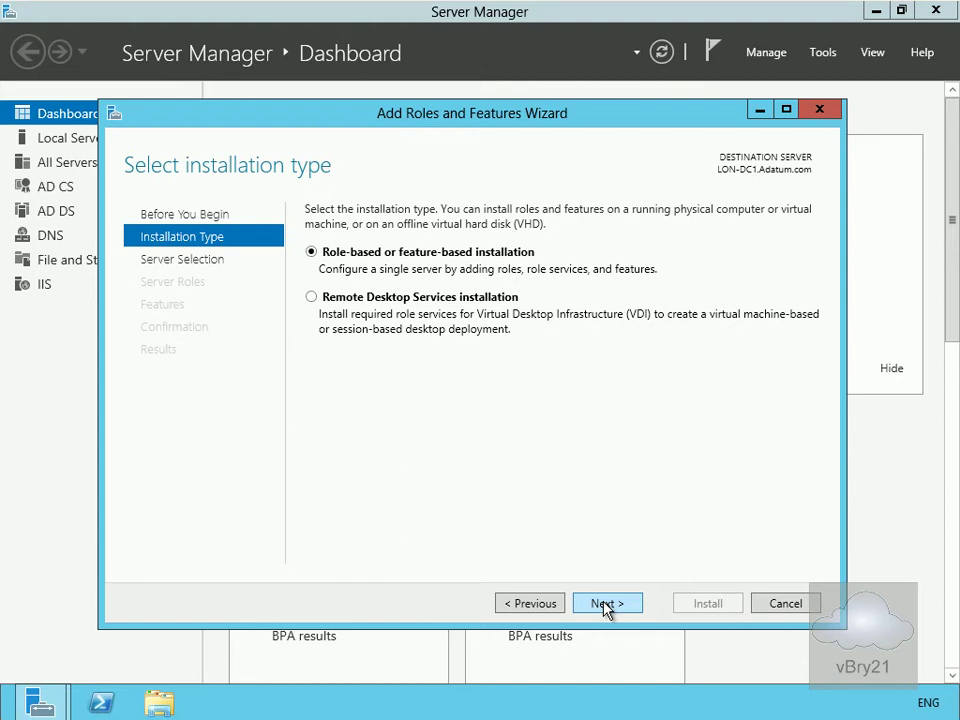
{"action": "left_click", "coordinate": [606, 604]}
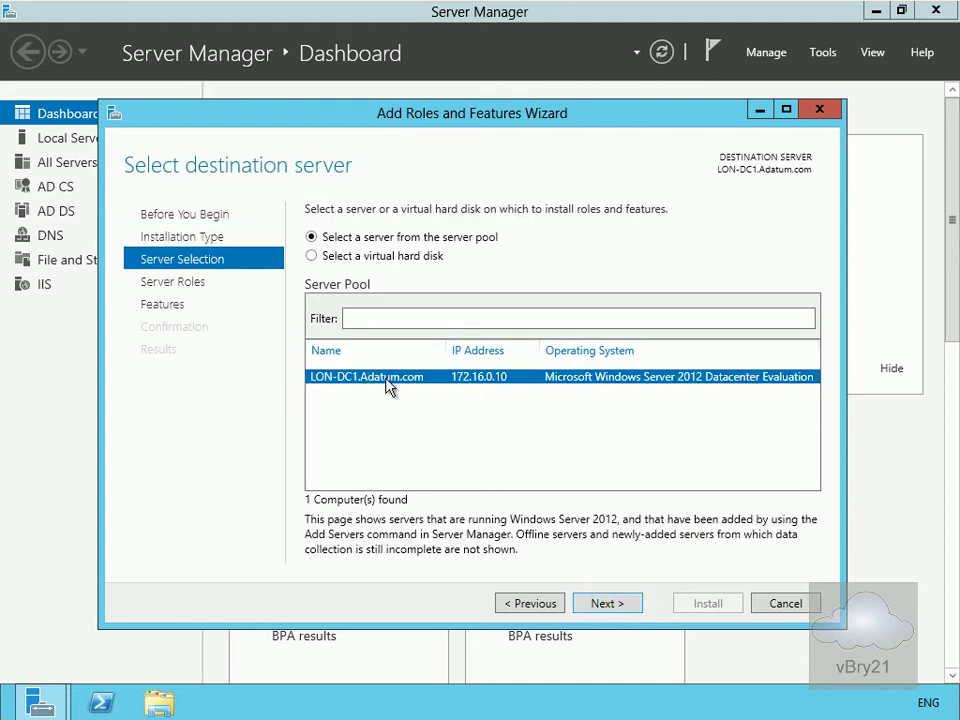
{"action": "left_click", "coordinate": [625, 604]}
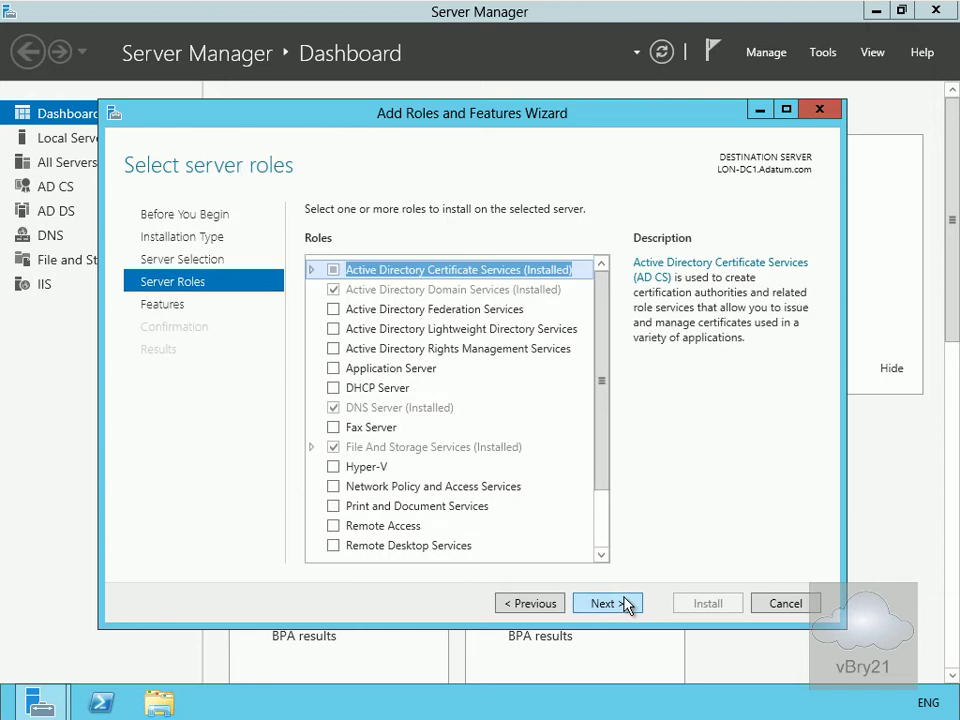
Step: Check iSCSI Target Server under File and iSCSI Services and advance to Select features
{"action": "left_click", "coordinate": [312, 449]}
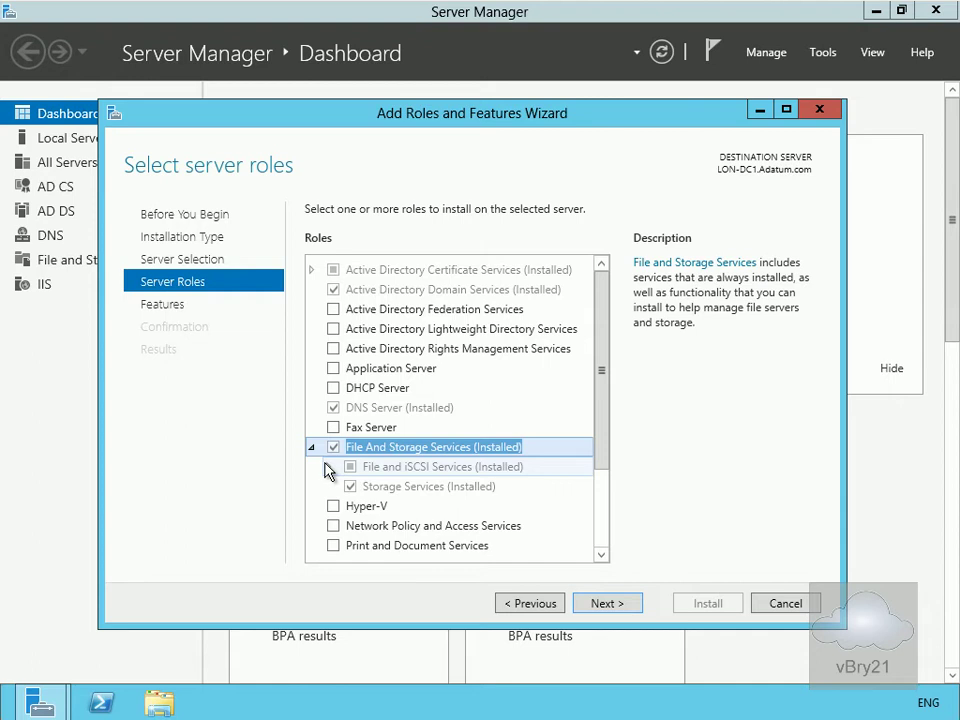
{"action": "left_click", "coordinate": [327, 467]}
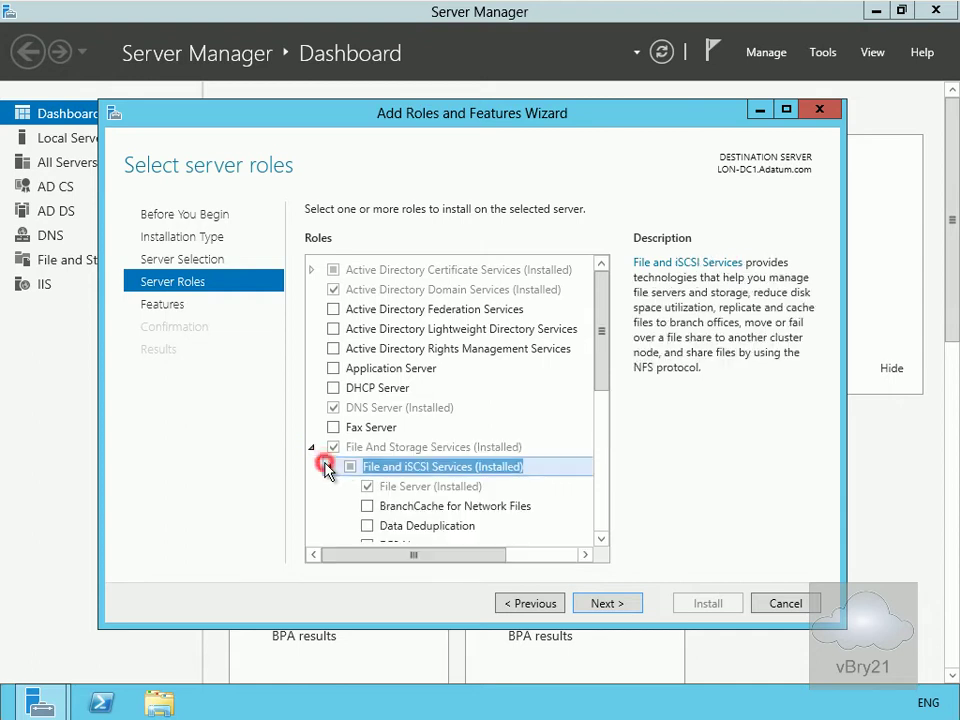
{"action": "left_click", "coordinate": [601, 541]}
{"action": "left_click", "coordinate": [601, 541]}
{"action": "left_click", "coordinate": [601, 541]}
{"action": "left_click", "coordinate": [601, 541]}
{"action": "left_click", "coordinate": [601, 541]}
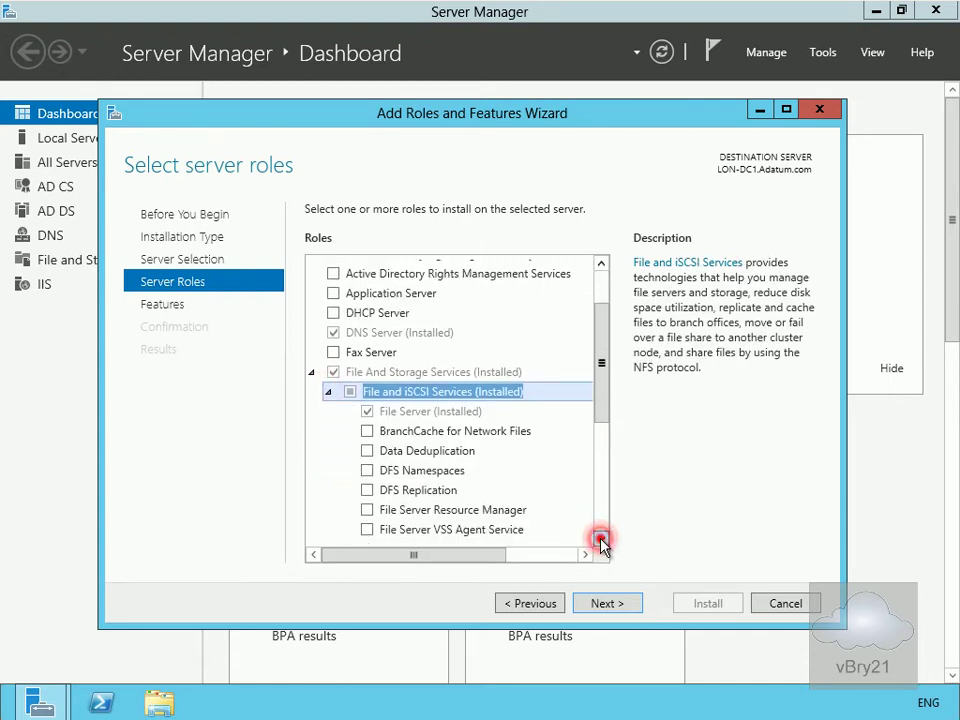
{"action": "left_click", "coordinate": [601, 541]}
{"action": "left_click", "coordinate": [601, 541]}
{"action": "left_click", "coordinate": [601, 541]}
{"action": "left_click", "coordinate": [601, 541]}
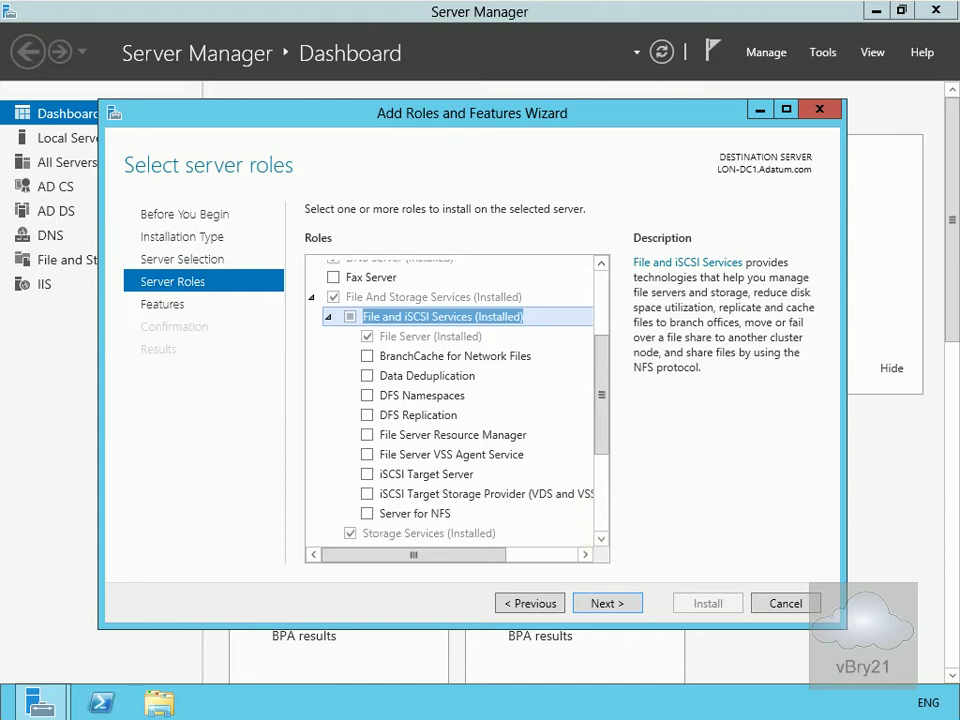
{"action": "left_click", "coordinate": [366, 475]}
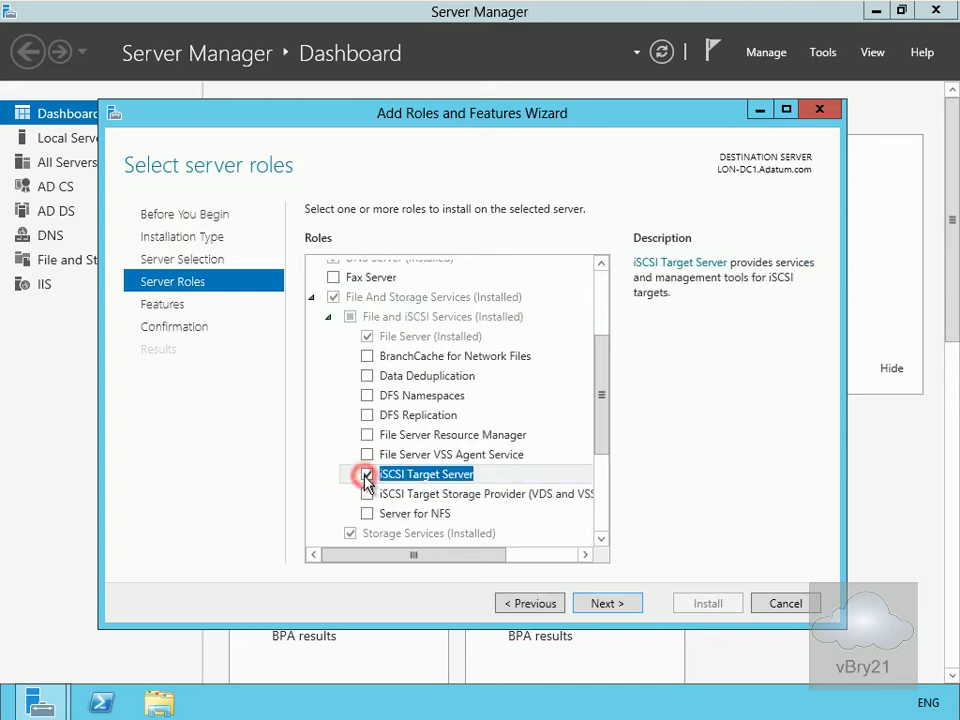
{"action": "left_click", "coordinate": [598, 605]}
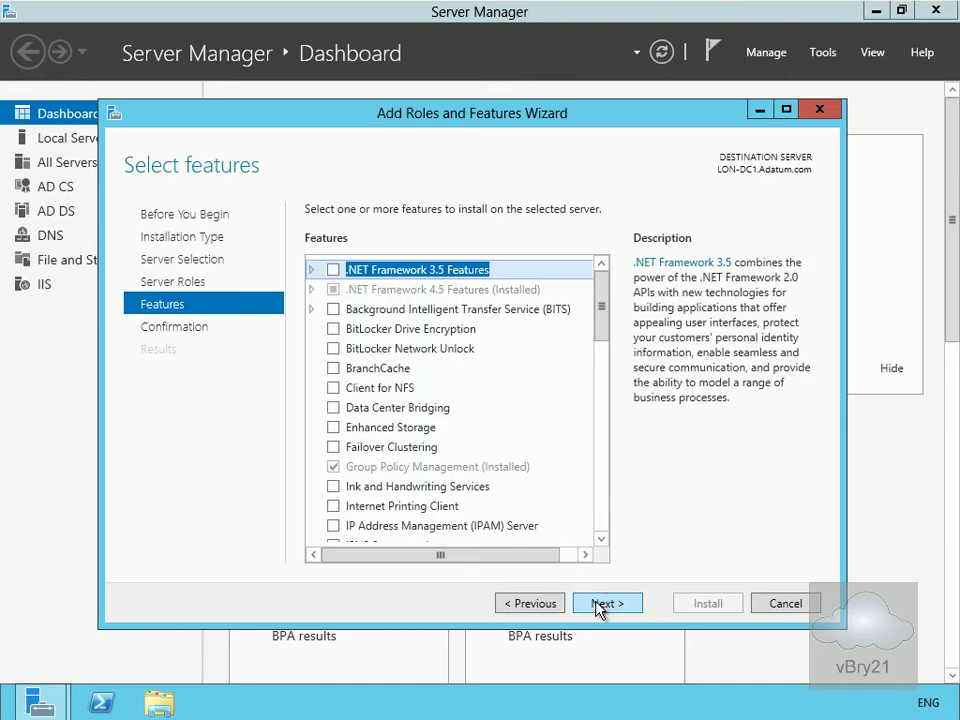
Step: Skip extra features, install the iSCSI Target Server role on LON-DC1, and close the wizard
{"action": "left_click", "coordinate": [598, 605]}
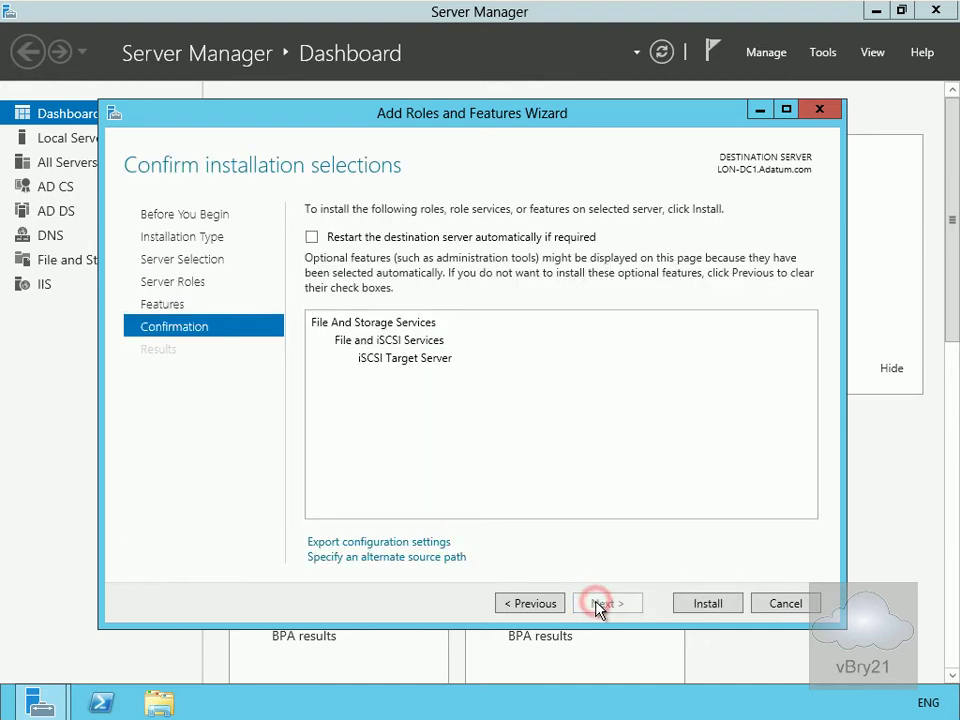
{"action": "left_click", "coordinate": [709, 604]}
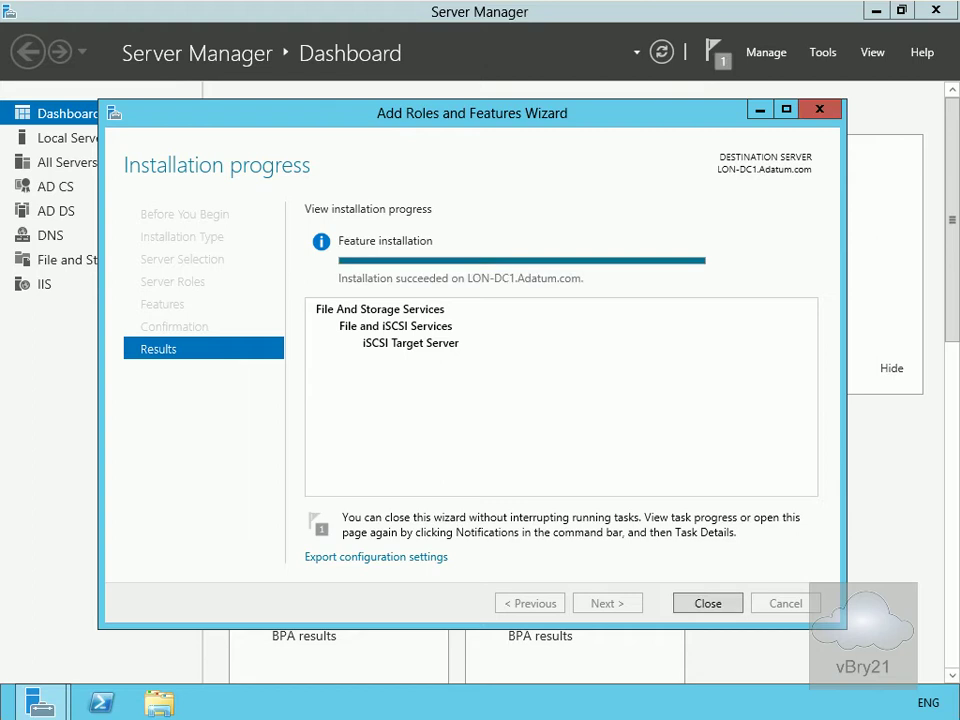
{"action": "left_click", "coordinate": [704, 604]}
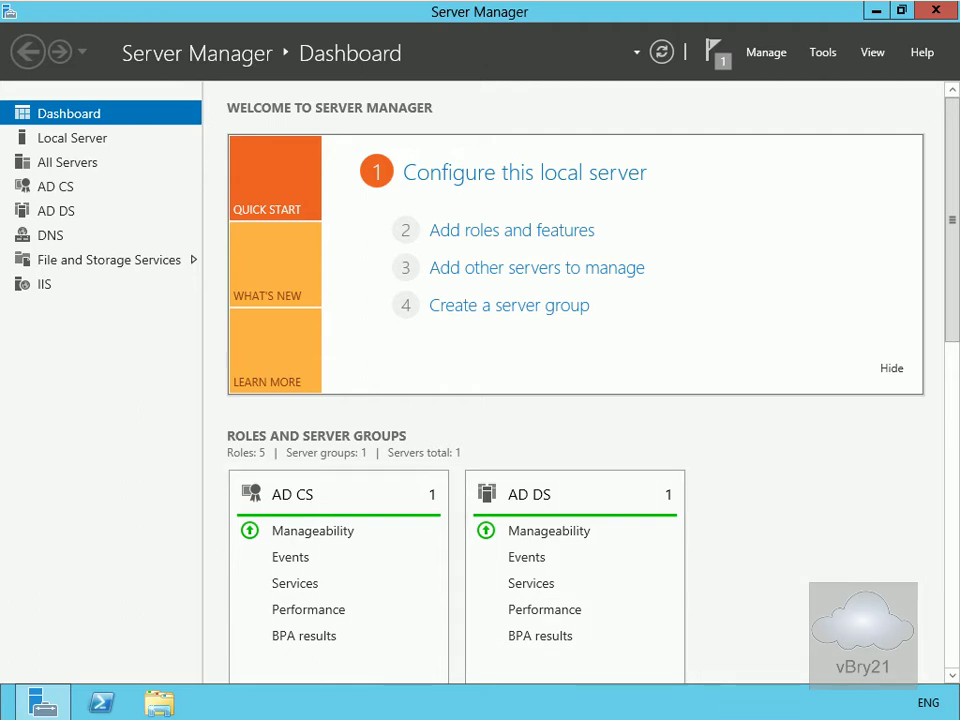
Step: Open the iSCSI view under File and Storage Services and launch the New iSCSI Virtual Disk wizard
{"action": "left_click", "coordinate": [68, 262]}
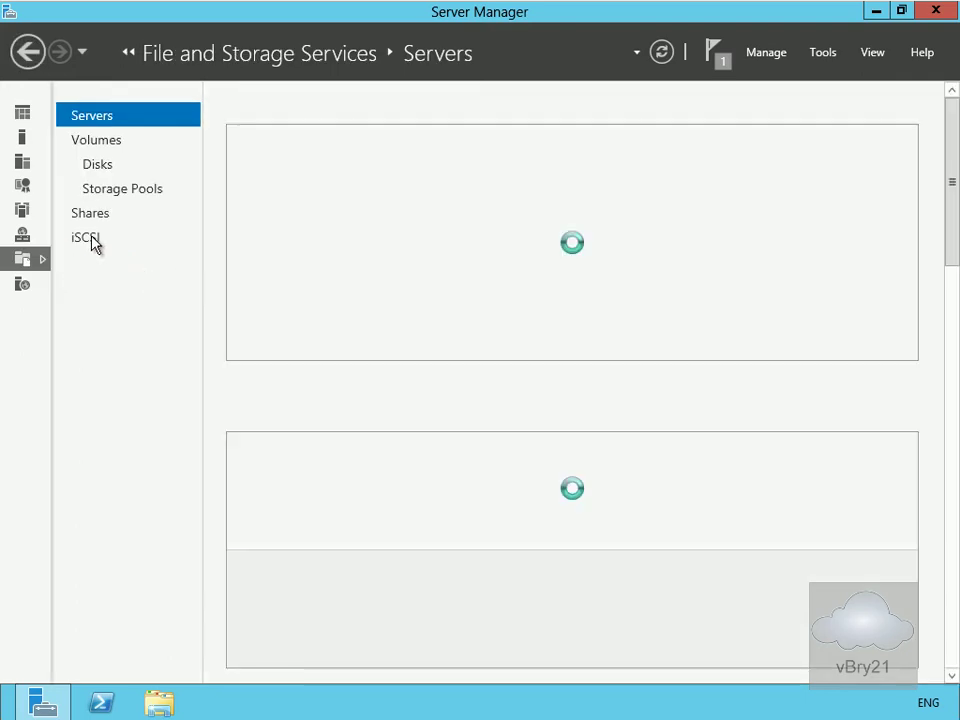
{"action": "left_click", "coordinate": [89, 241]}
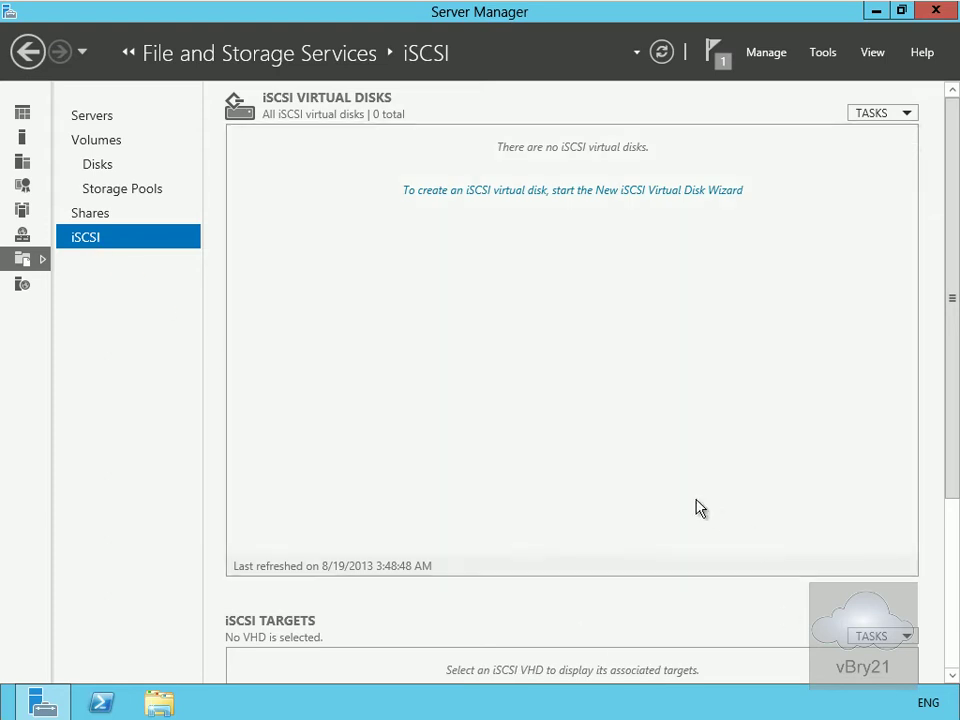
{"action": "left_click", "coordinate": [870, 113]}
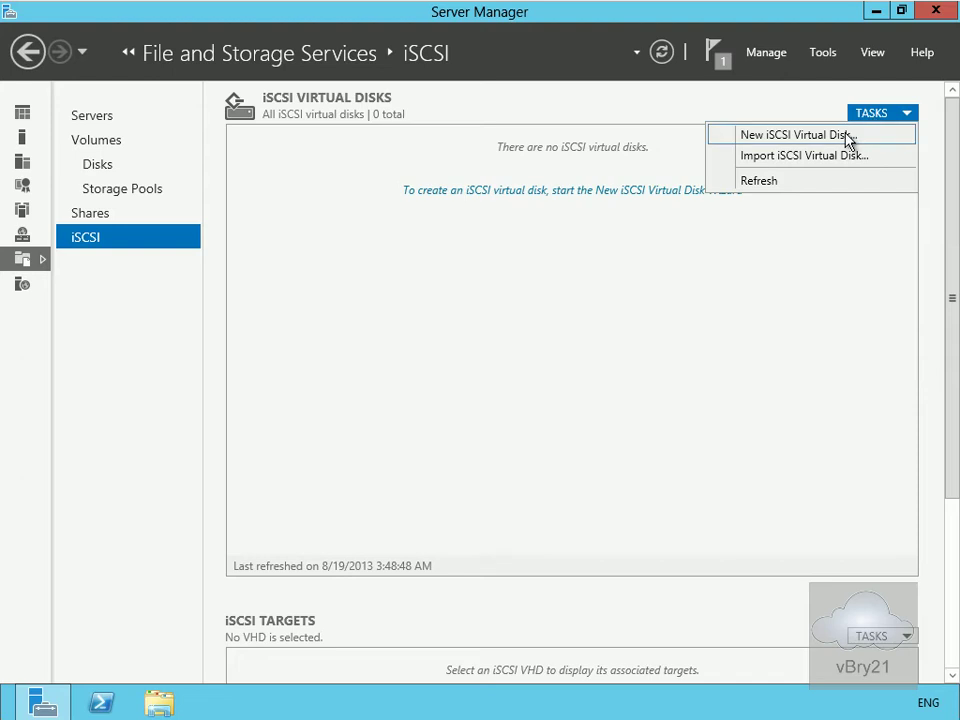
{"action": "left_click", "coordinate": [846, 136]}
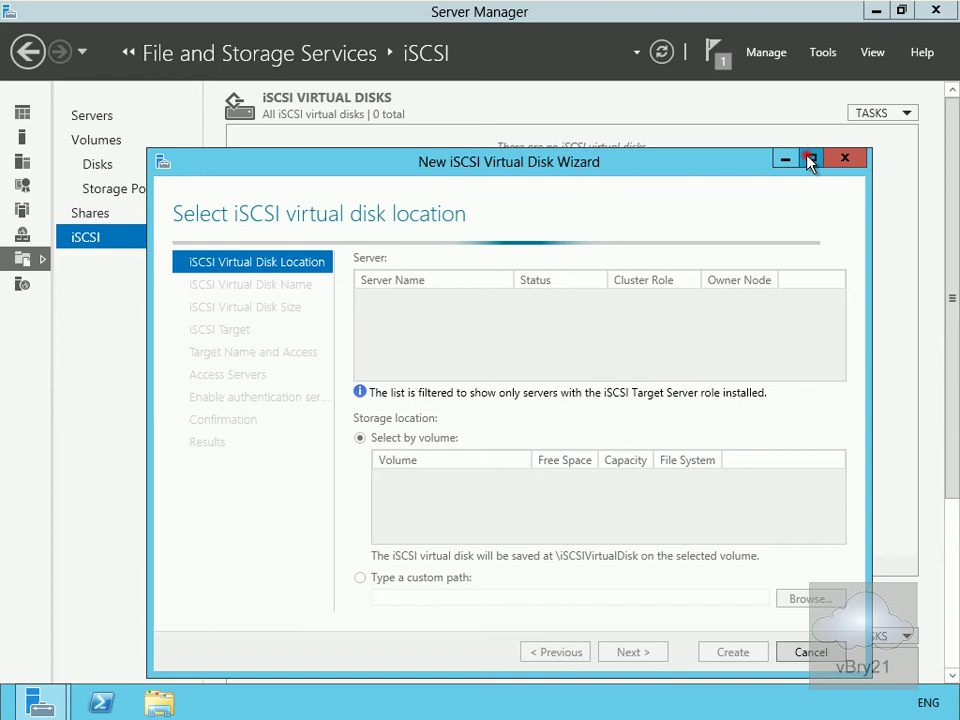
Step: Maximize the wizard, place the virtual disk on volume C:, and name it iSCSIDisk1
{"action": "left_click", "coordinate": [811, 158]}
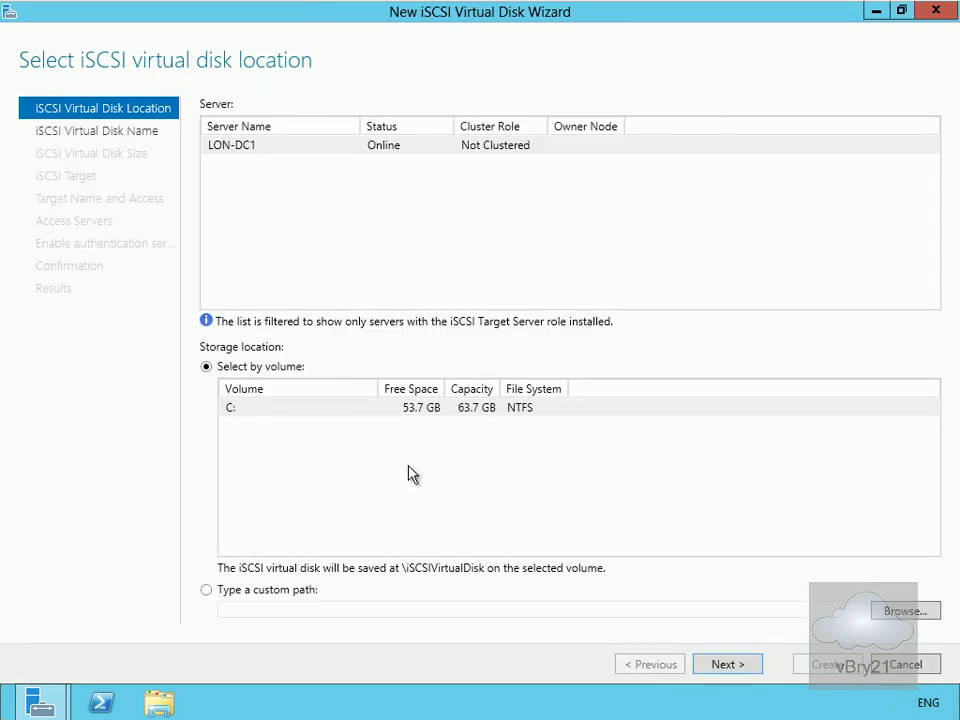
{"action": "left_click", "coordinate": [366, 416]}
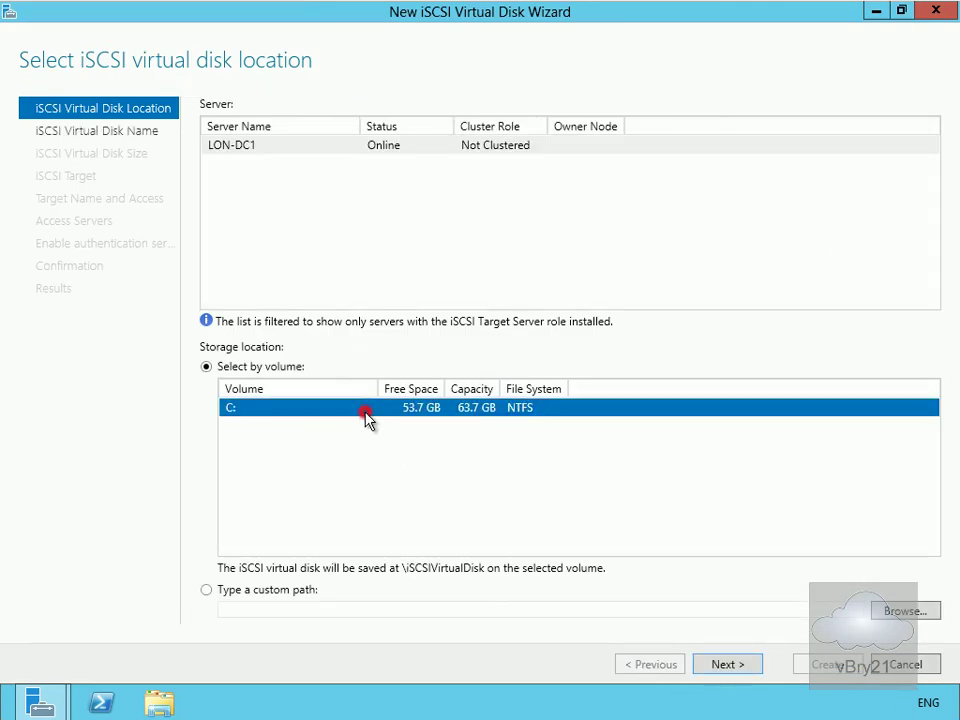
{"action": "left_click", "coordinate": [724, 665]}
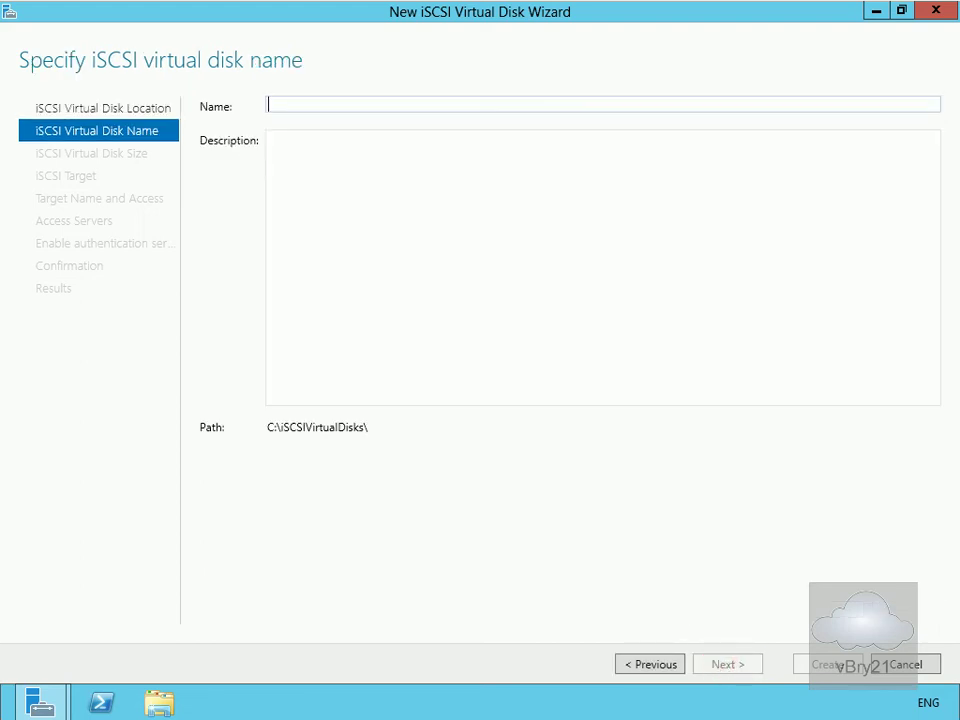
{"action": "type", "text": "iSCSIDisk1"}
{"action": "left_click", "coordinate": [368, 103]}
{"action": "left_click", "coordinate": [298, 154]}
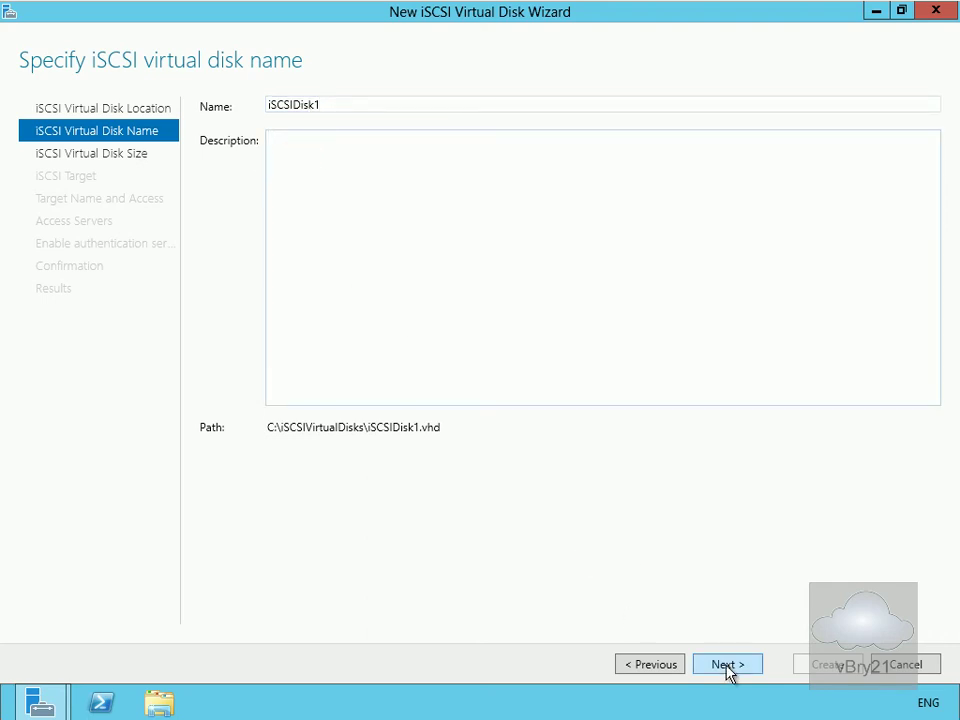
{"action": "left_click", "coordinate": [727, 665]}
Step: Set the iSCSIDisk1 virtual disk size to 2 GB
{"action": "left_click", "coordinate": [304, 135]}
{"action": "type", "text": "2"}
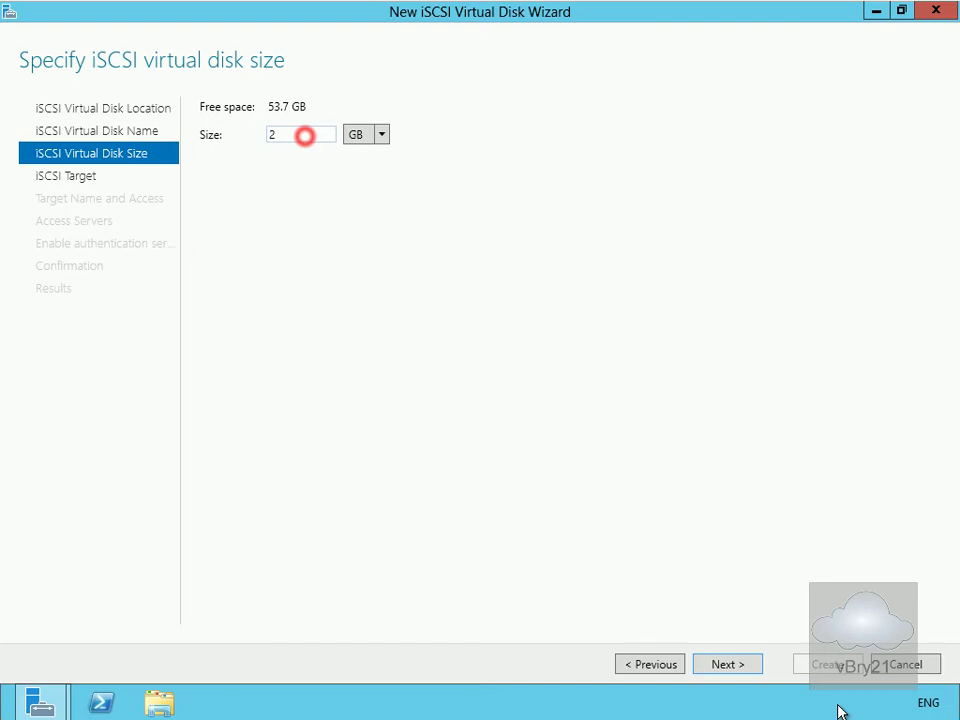
{"action": "left_click", "coordinate": [553, 465]}
{"action": "left_click", "coordinate": [720, 670]}
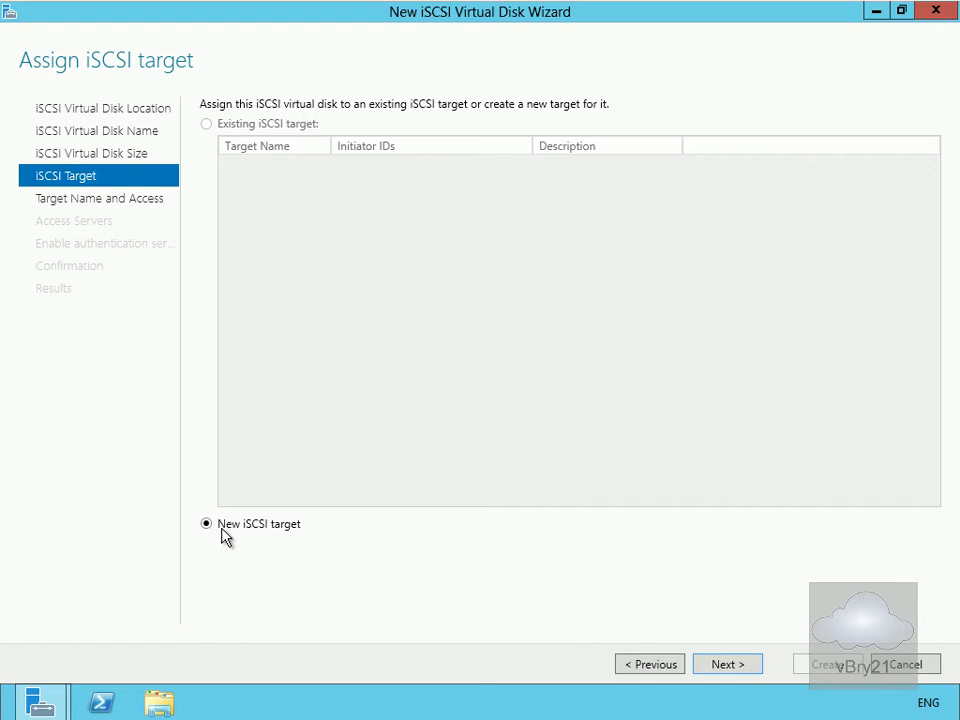
Step: Create a new iSCSI target named LON-MBX1 and continue to the access servers page
{"action": "left_click", "coordinate": [747, 668]}
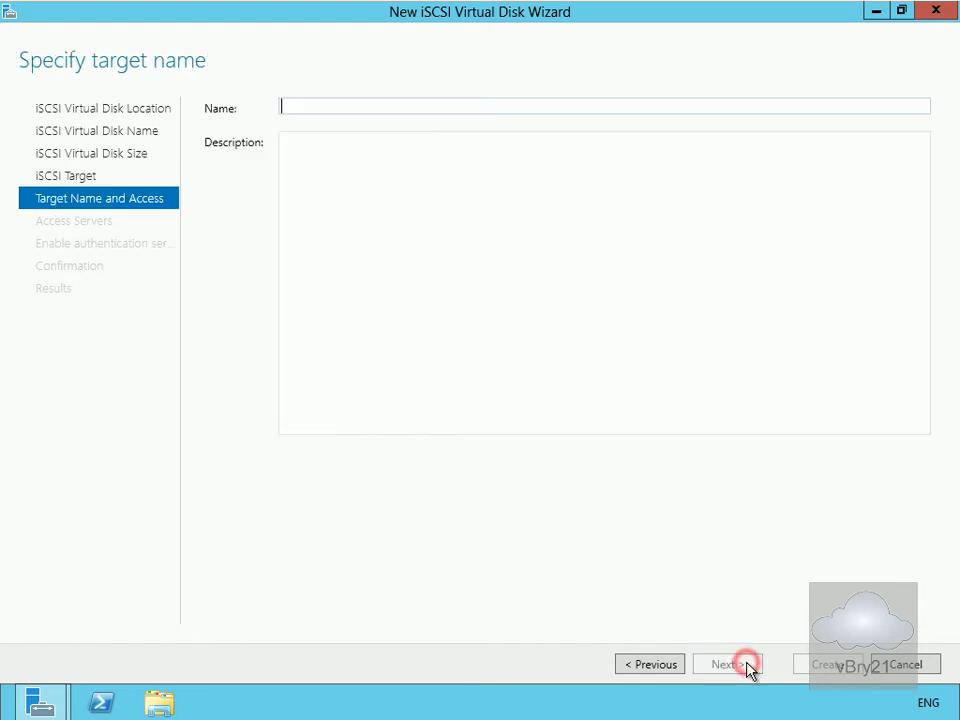
{"action": "left_click", "coordinate": [314, 101]}
{"action": "type", "text": "LON-MBX1"}
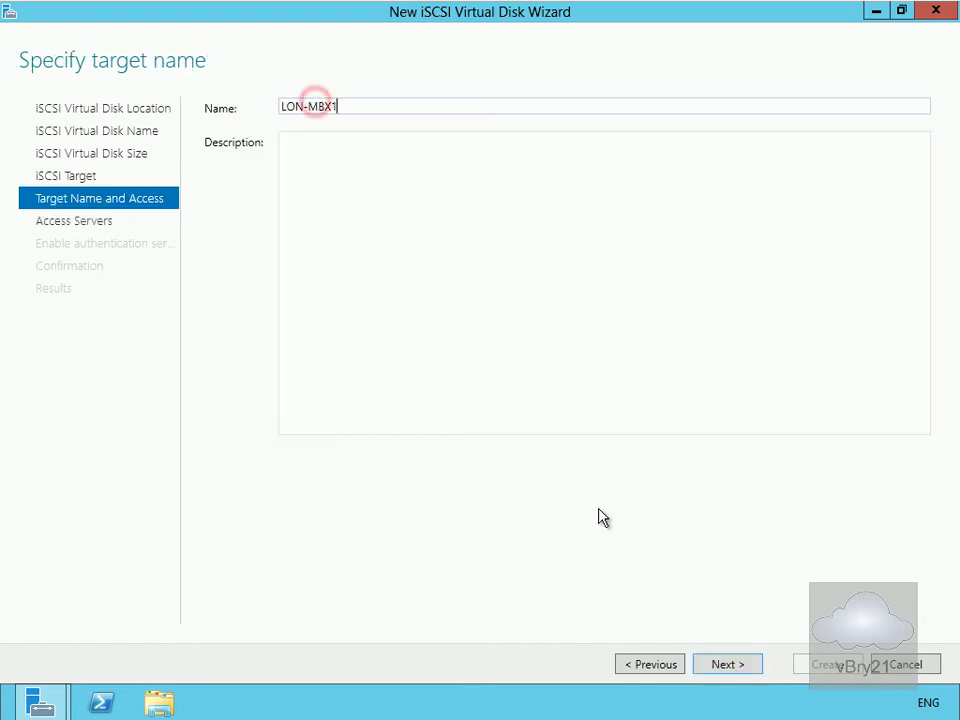
{"action": "left_click", "coordinate": [598, 500]}
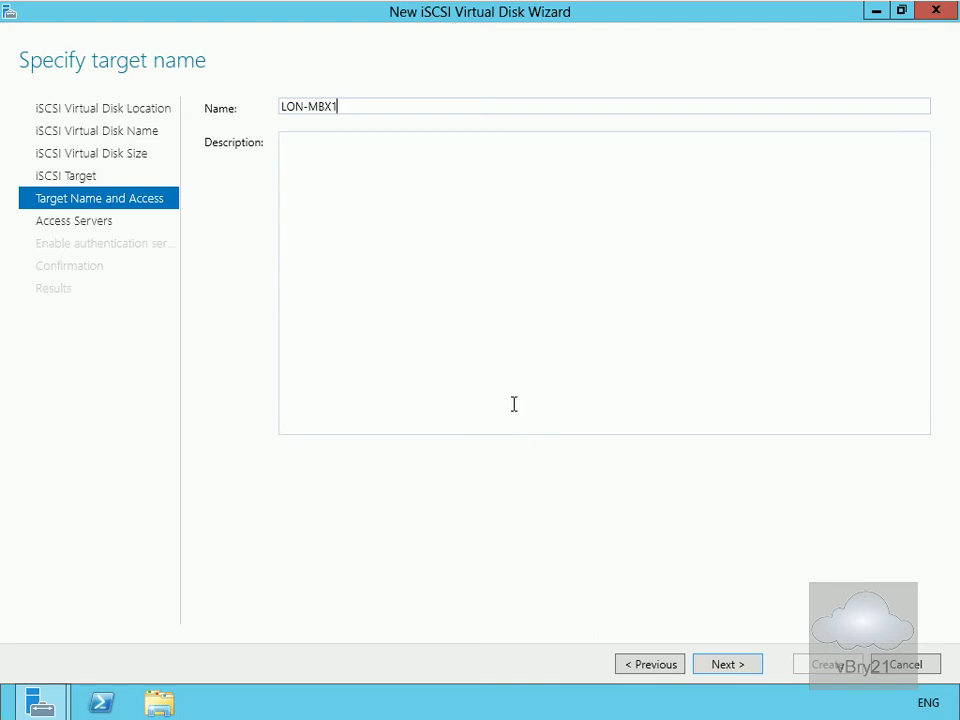
{"action": "left_click", "coordinate": [728, 665]}
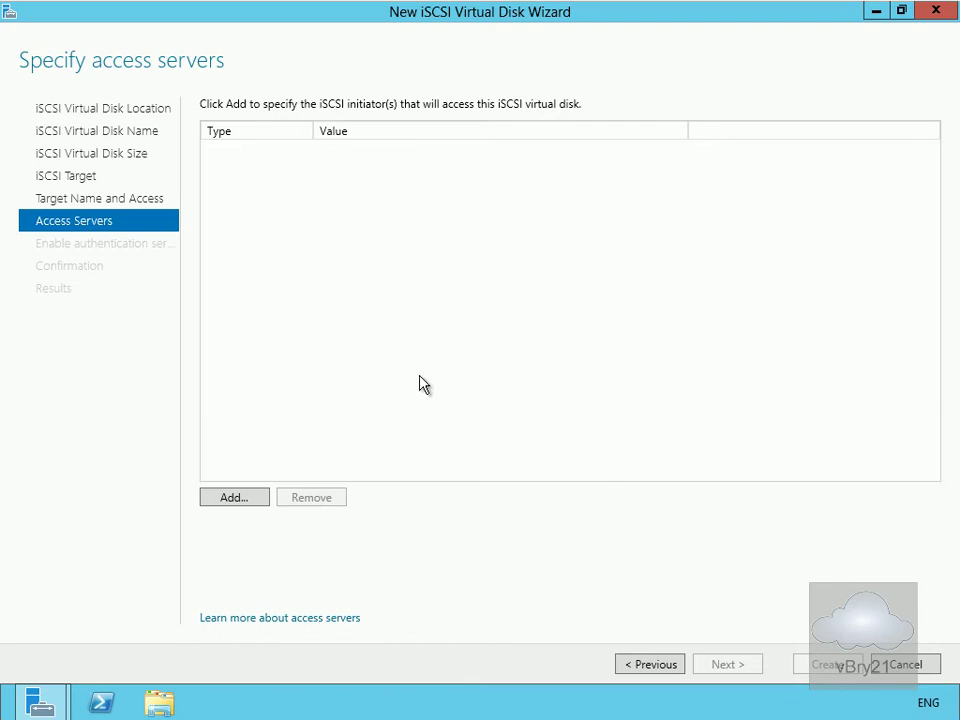
Step: Add LON-MBX1.Adatum.com's initiator iqn.1991-05.com.microsoft:lon-mbx1.adatum.com as an access server
{"action": "left_click", "coordinate": [249, 498]}
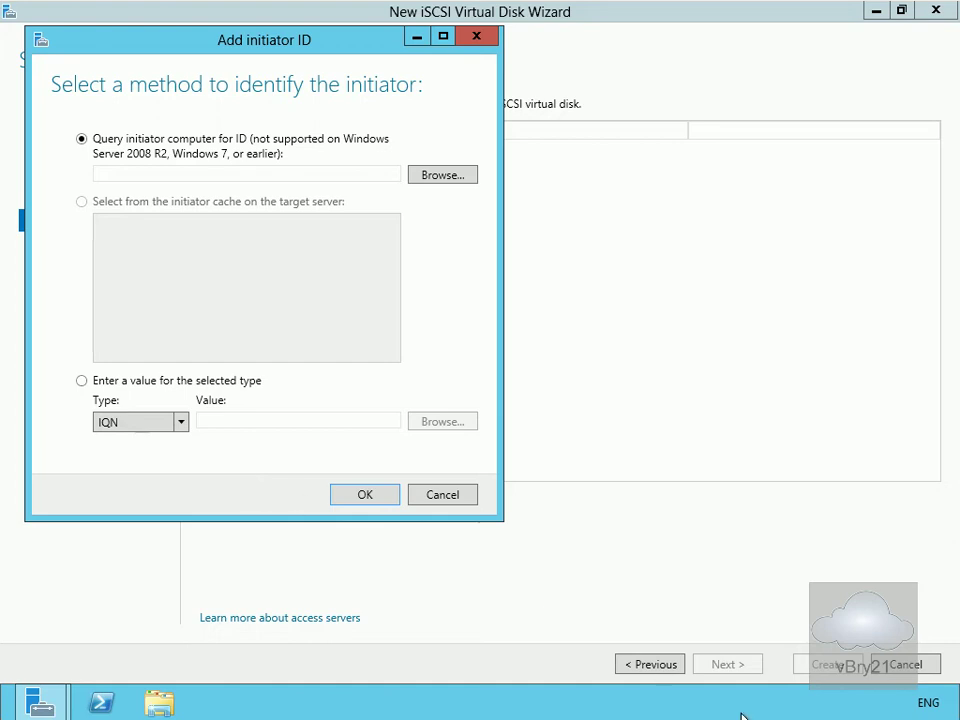
{"action": "left_click", "coordinate": [424, 170]}
{"action": "left_click", "coordinate": [407, 210]}
{"action": "left_click", "coordinate": [352, 265]}
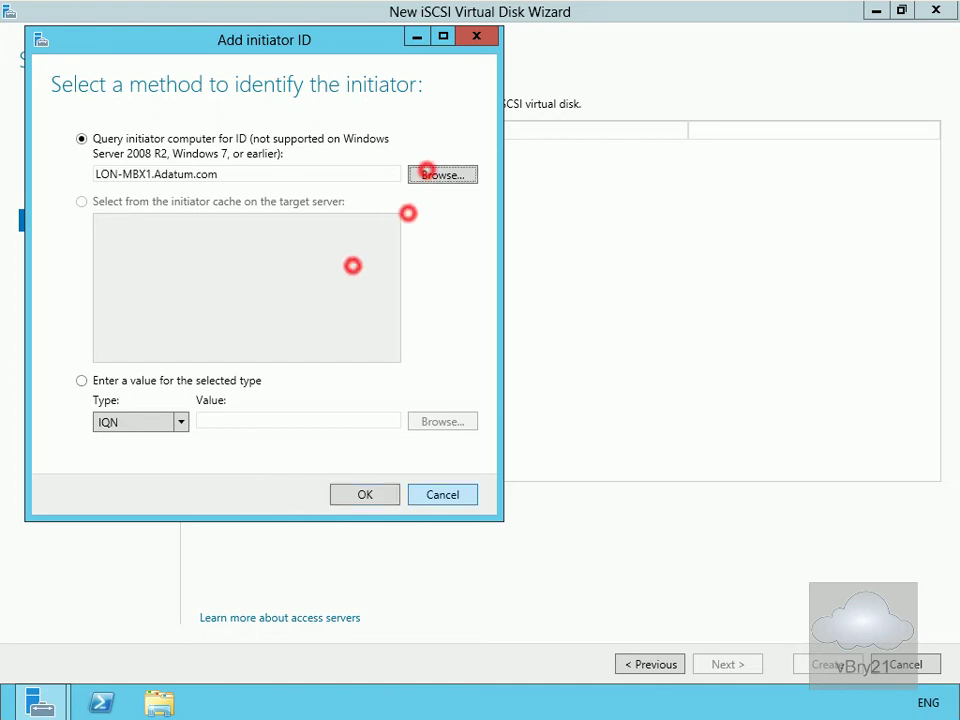
{"action": "left_click", "coordinate": [368, 500]}
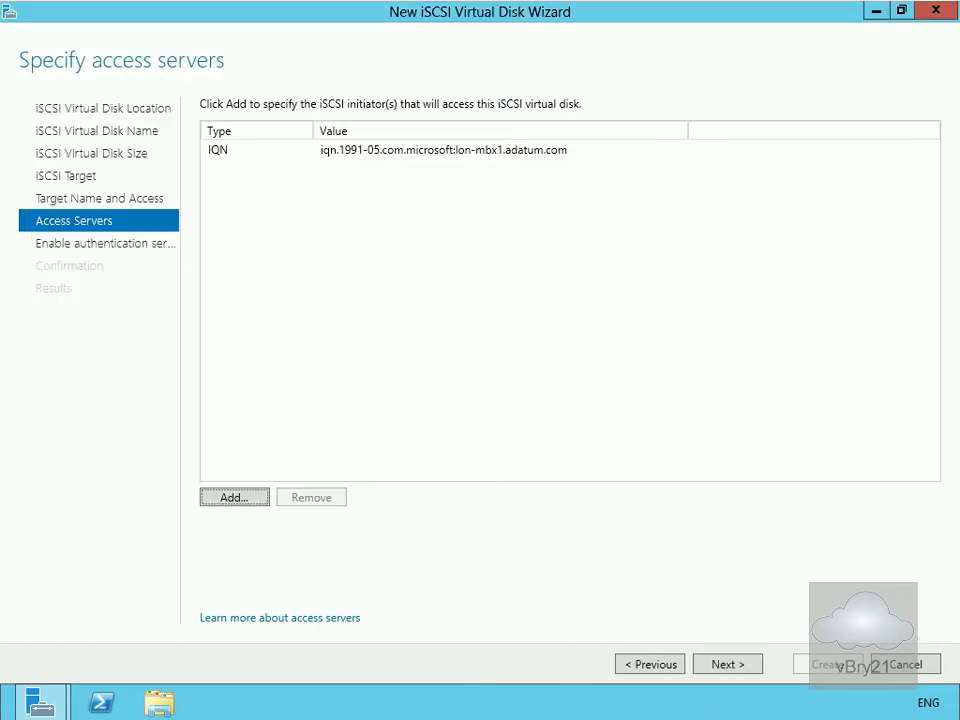
{"action": "left_click", "coordinate": [725, 666]}
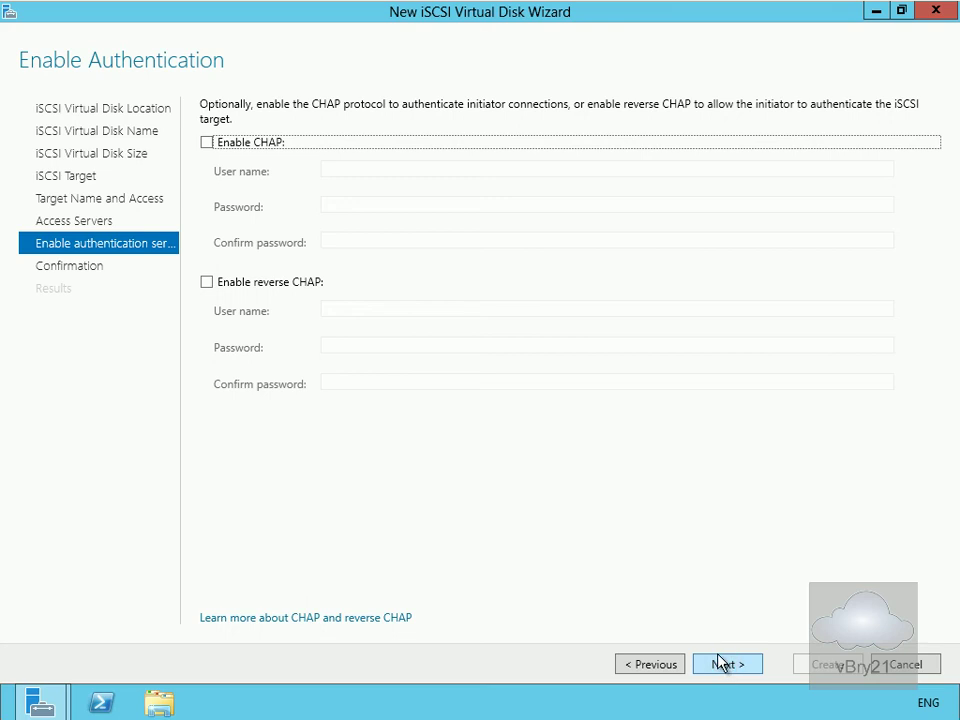
Step: Leave authentication disabled, create iSCSIDisk1 with target lon-mbx1, and close the results page
{"action": "left_click", "coordinate": [740, 670]}
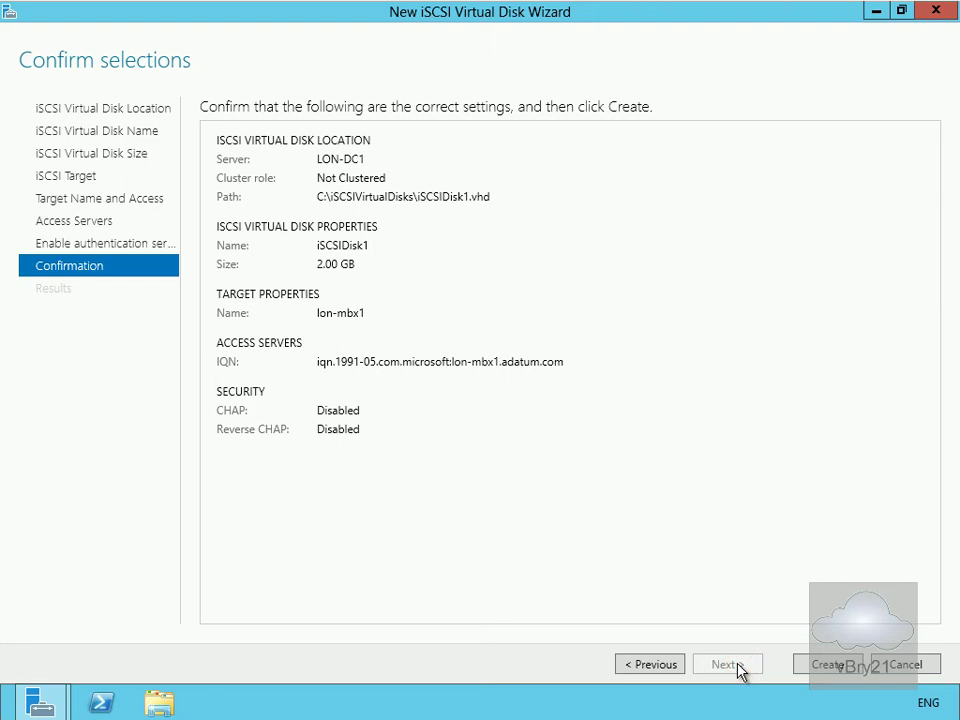
{"action": "left_click", "coordinate": [826, 665]}
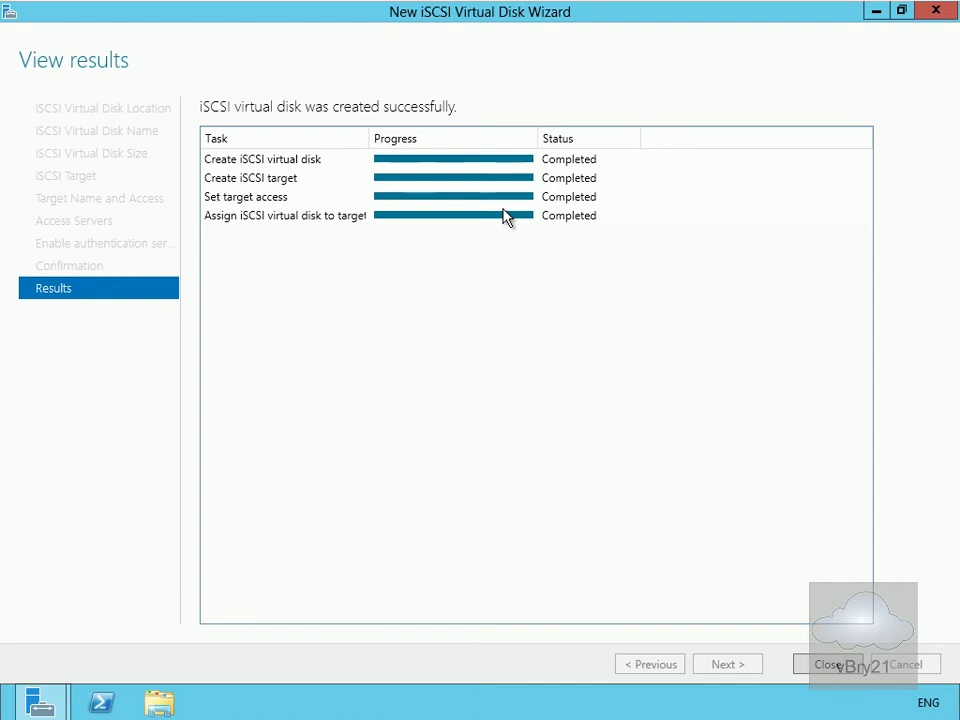
{"action": "left_click", "coordinate": [830, 665]}
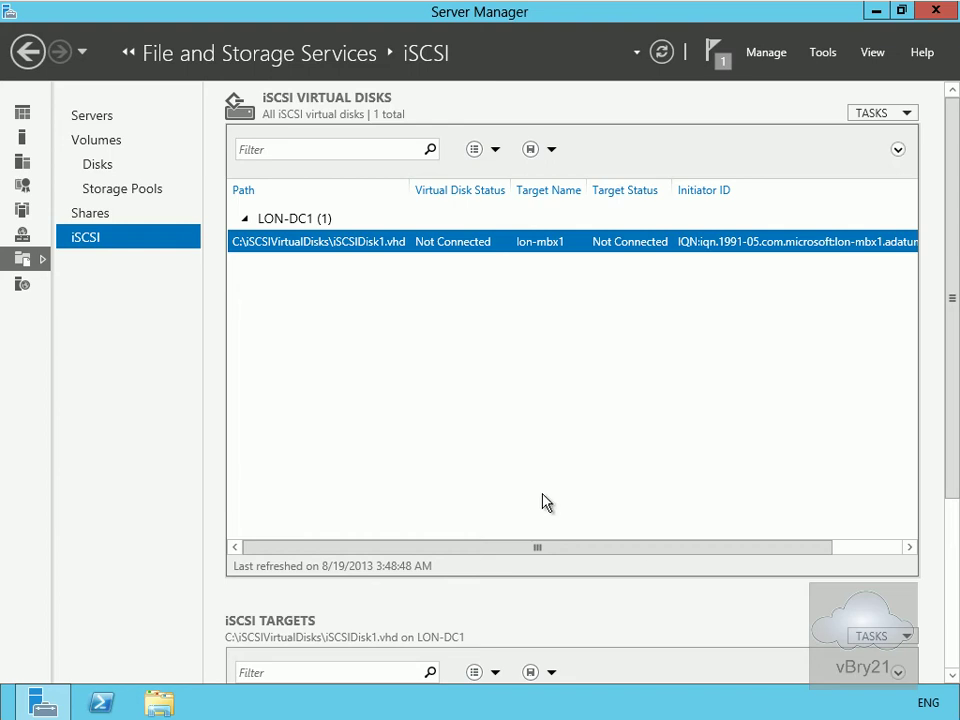
Step: Launch another New iSCSI Virtual Disk wizard, store it on volume C:, and name it iSCSIDisk2
{"action": "left_click", "coordinate": [867, 117]}
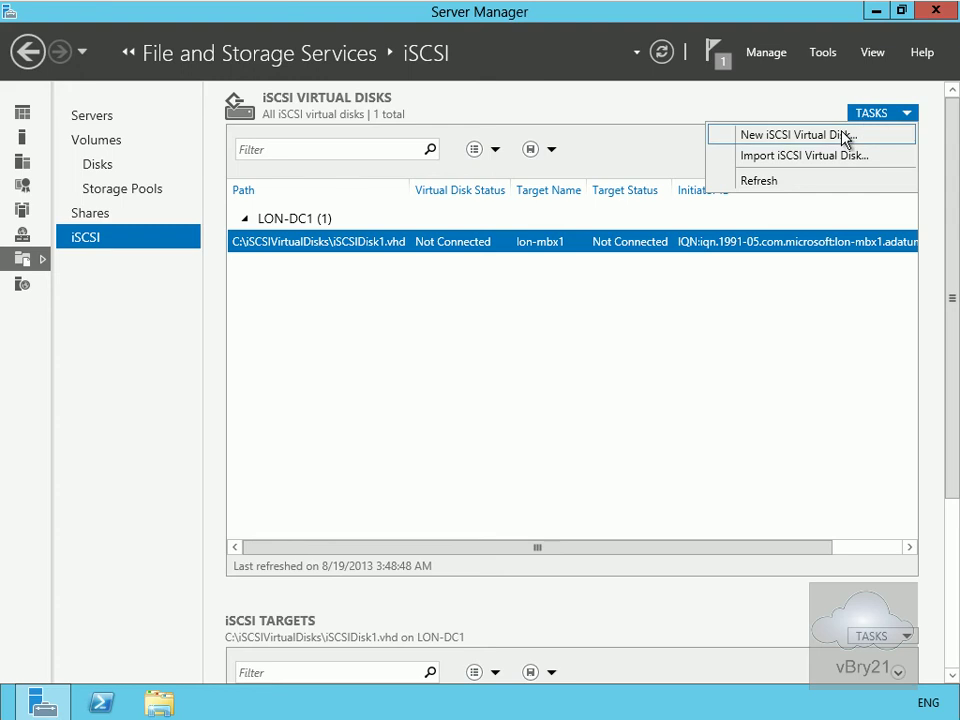
{"action": "left_click", "coordinate": [845, 136]}
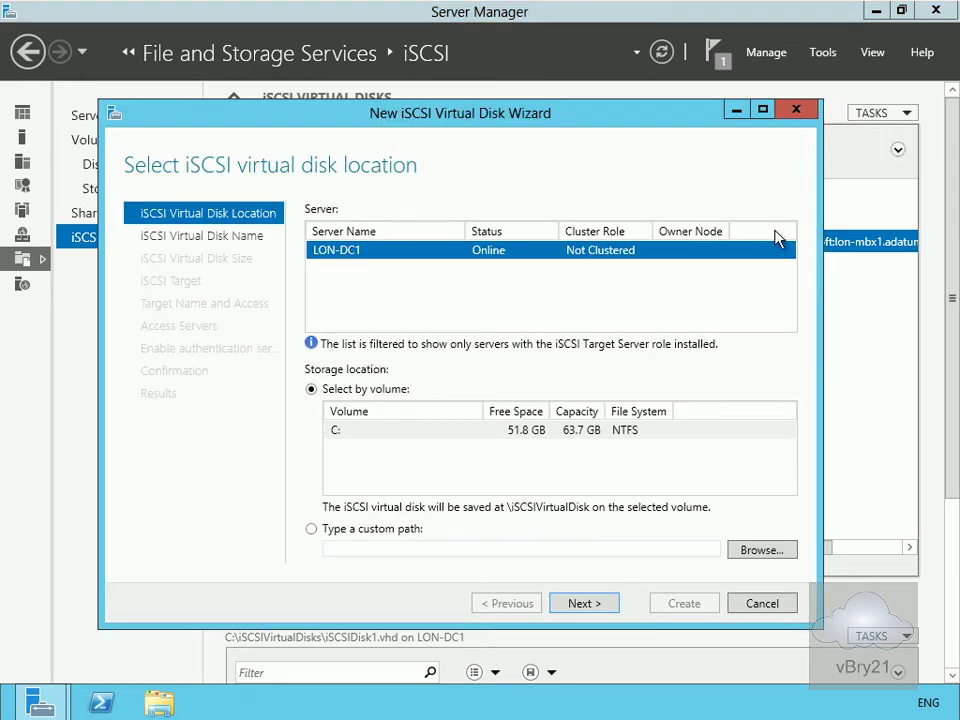
{"action": "left_click", "coordinate": [540, 430]}
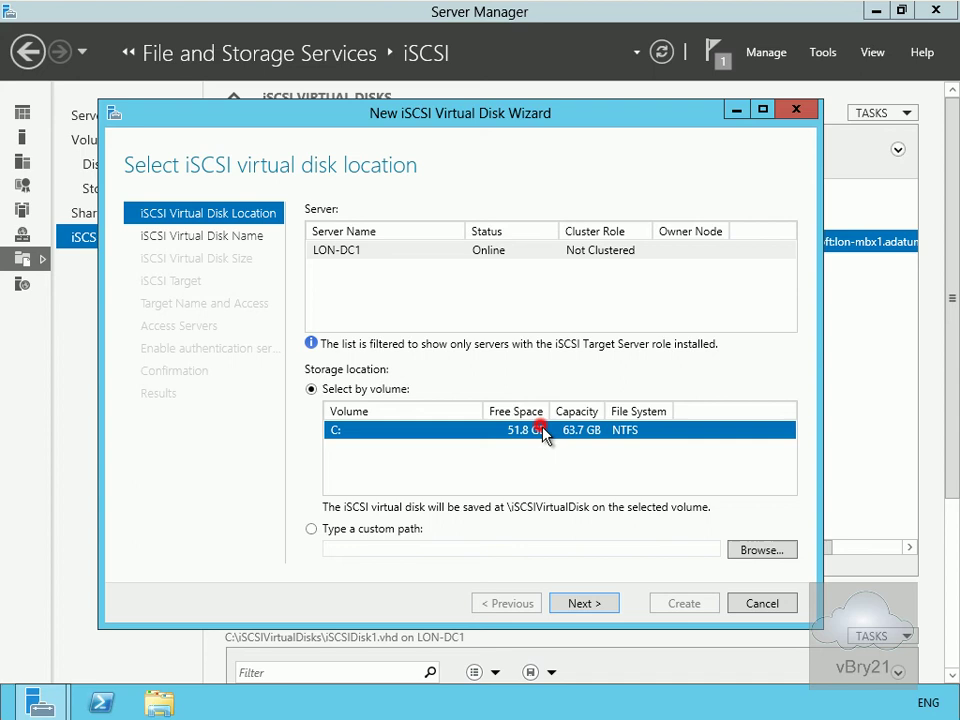
{"action": "left_click", "coordinate": [589, 603]}
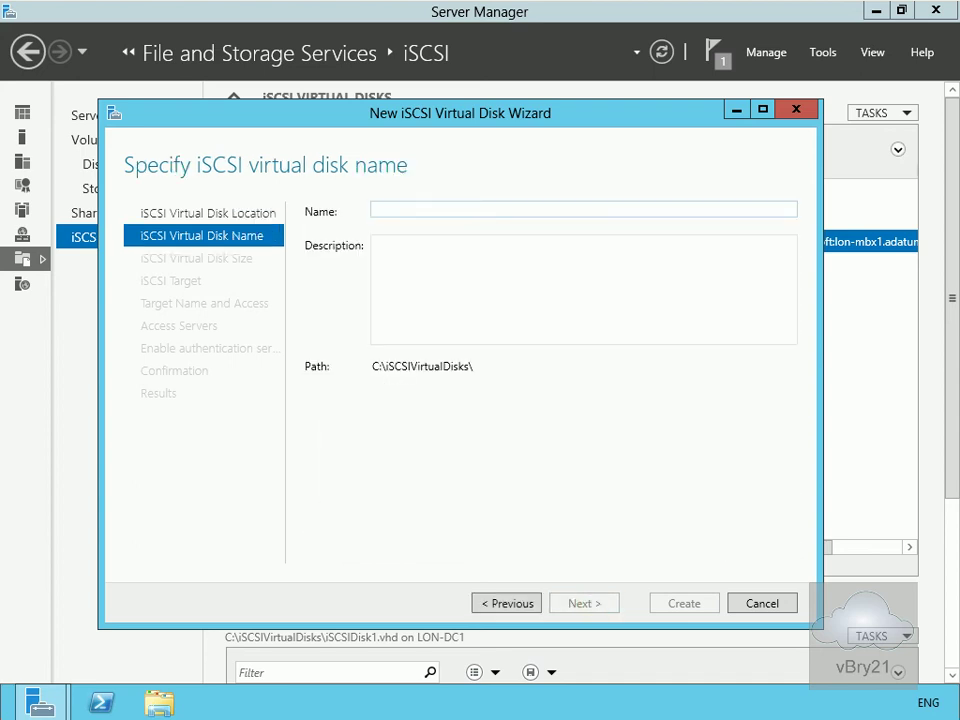
{"action": "type", "text": "iSCSIDisk2"}
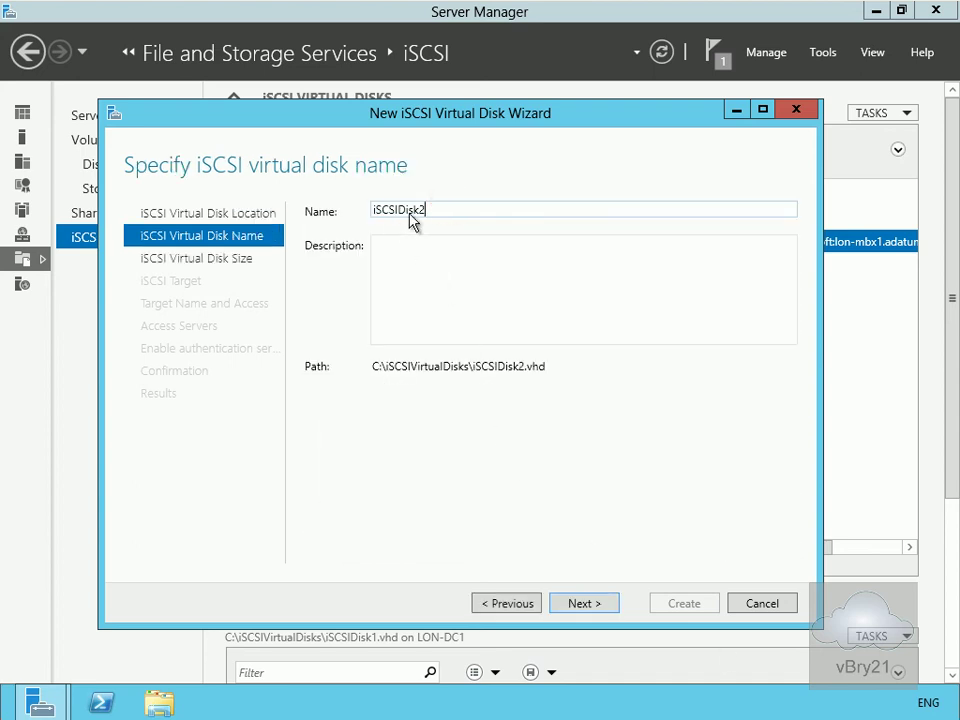
{"action": "left_click", "coordinate": [604, 608]}
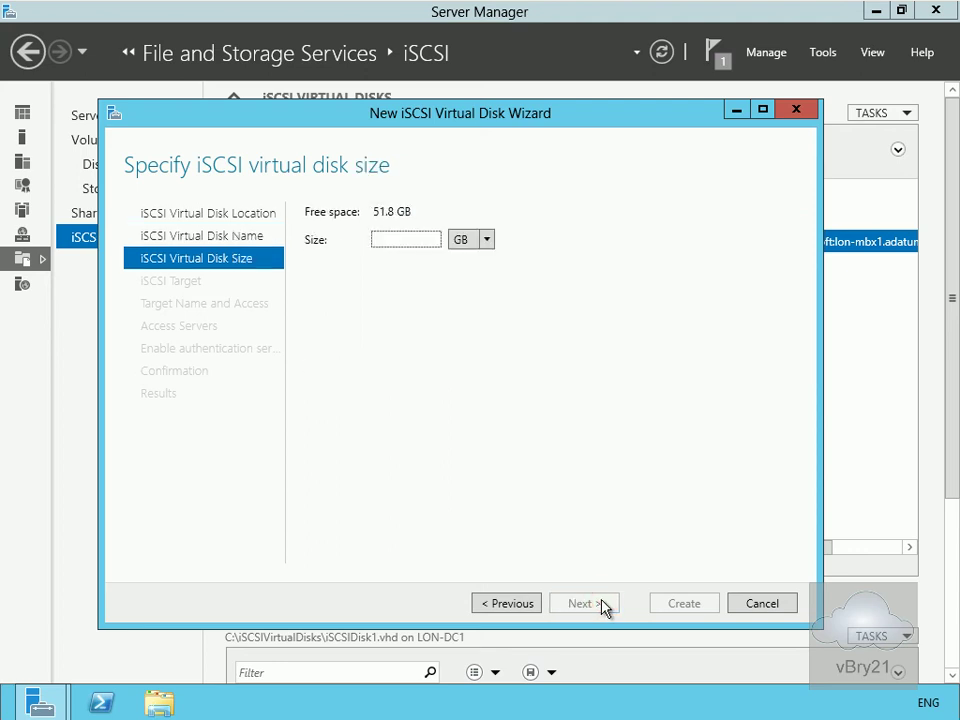
Step: Create a 500 MB virtual disk iSCSIDisk2 on the existing lon-mbx1 target
{"action": "type", "text": "500"}
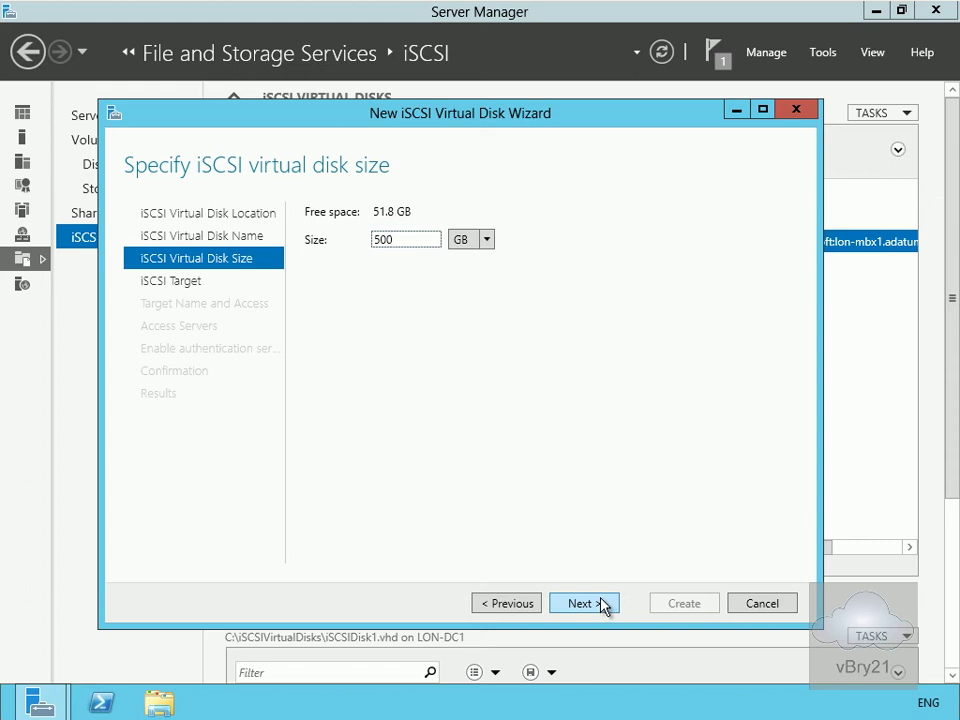
{"action": "left_click", "coordinate": [486, 240]}
{"action": "left_click", "coordinate": [477, 260]}
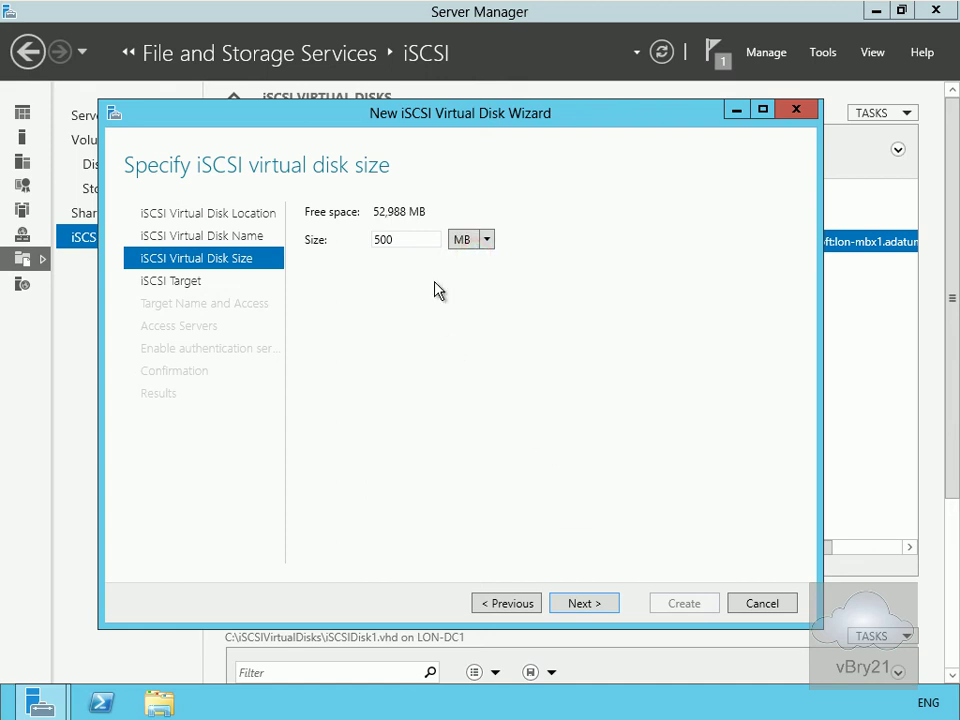
{"action": "left_click", "coordinate": [600, 605]}
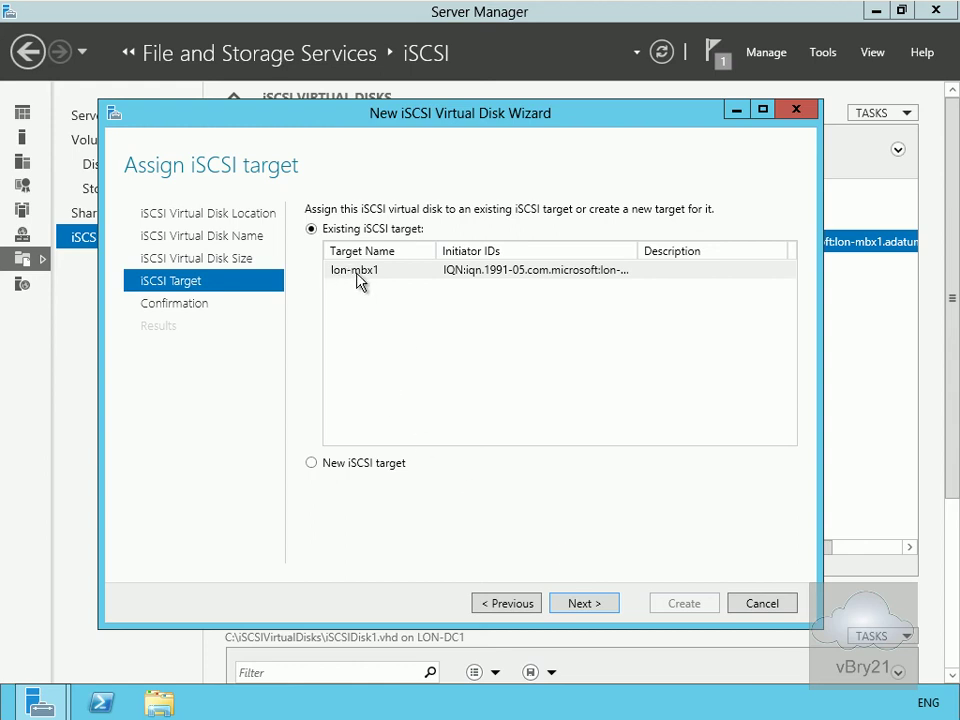
{"action": "left_click", "coordinate": [585, 603]}
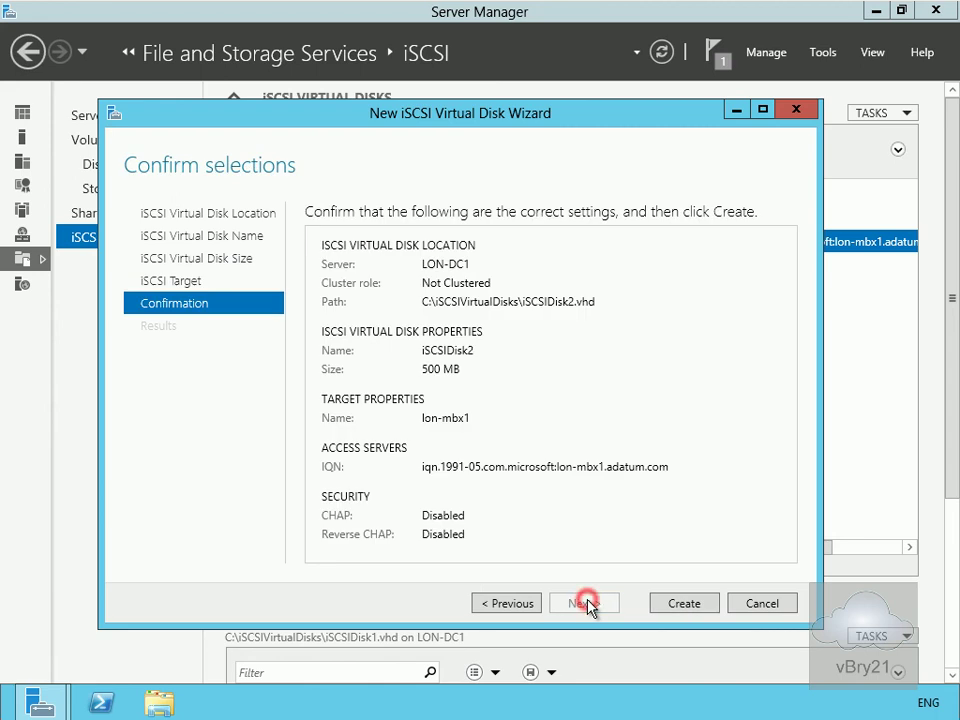
{"action": "left_click", "coordinate": [688, 606]}
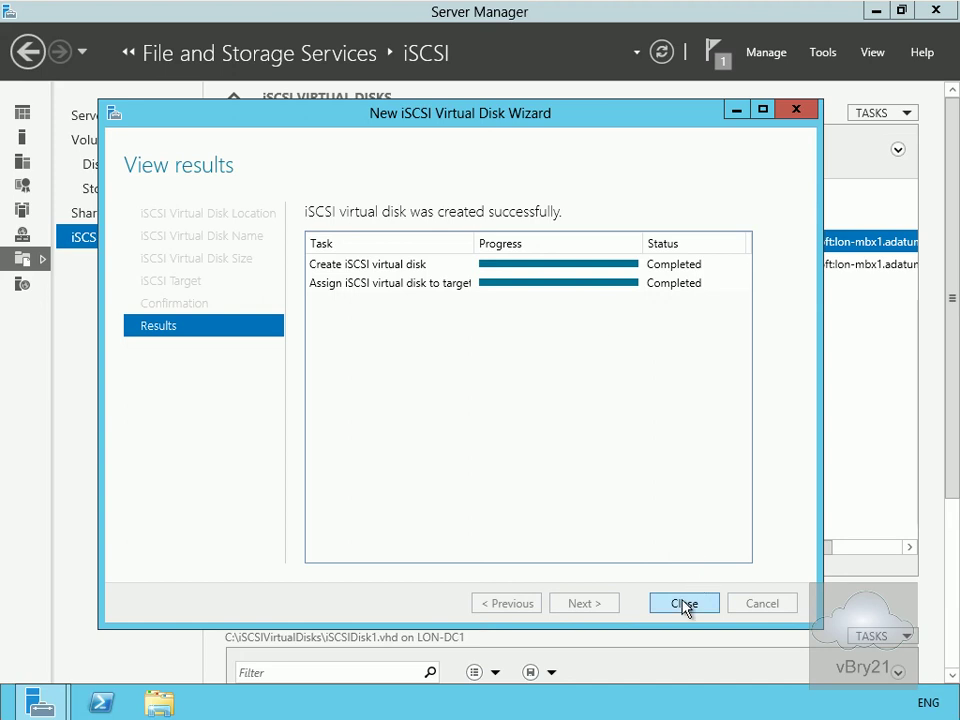
{"action": "left_click", "coordinate": [683, 604]}
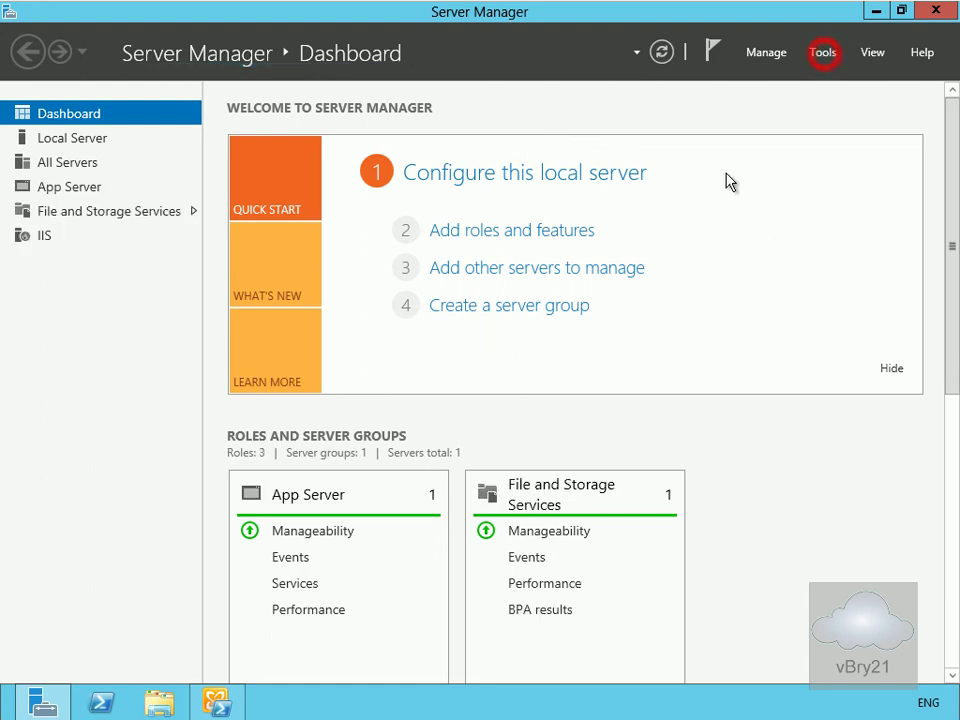
Step: Launch the iSCSI Initiator from Tools, agreeing to start the Microsoft iSCSI service
{"action": "left_click", "coordinate": [825, 56]}
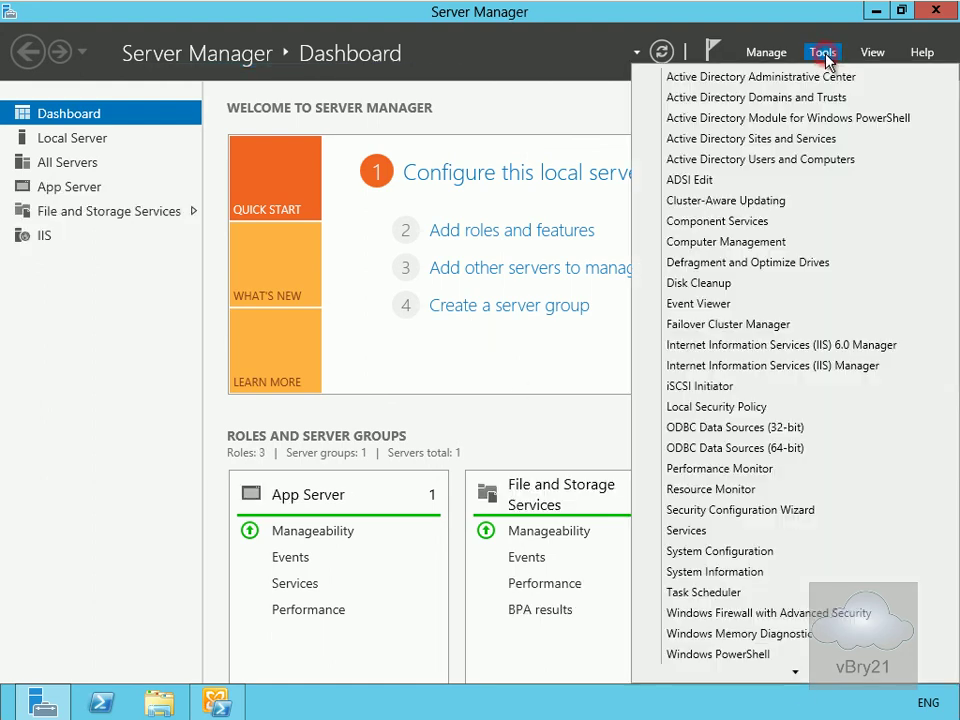
{"action": "left_click", "coordinate": [739, 386]}
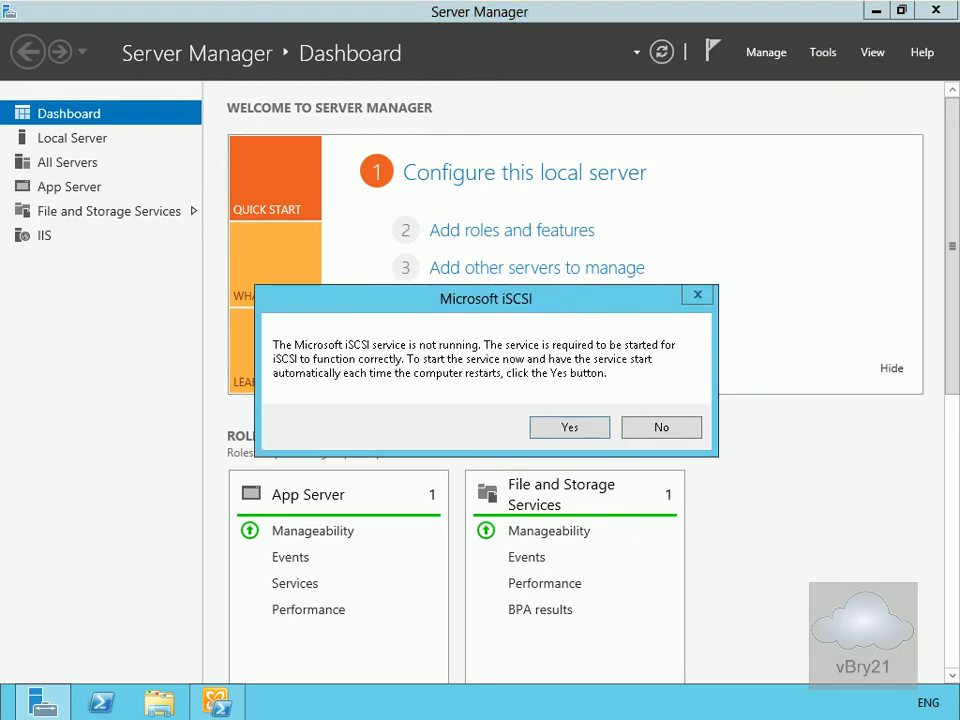
{"action": "left_click", "coordinate": [585, 428]}
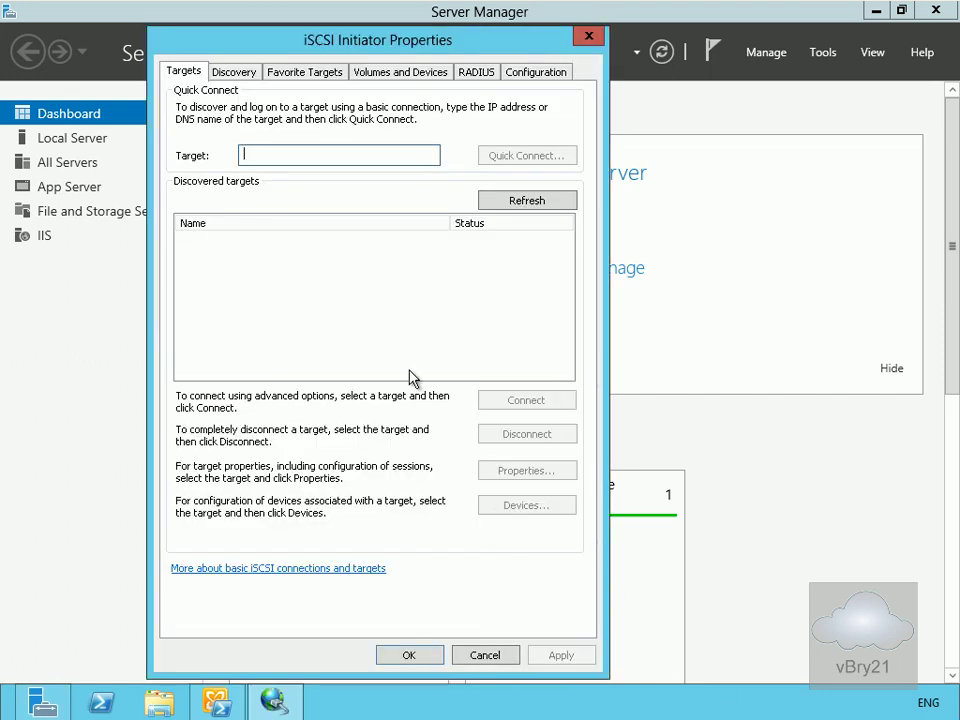
Step: Add target portal 172.16.0.10 on default port 3260 in the Discovery tab
{"action": "left_click", "coordinate": [235, 72]}
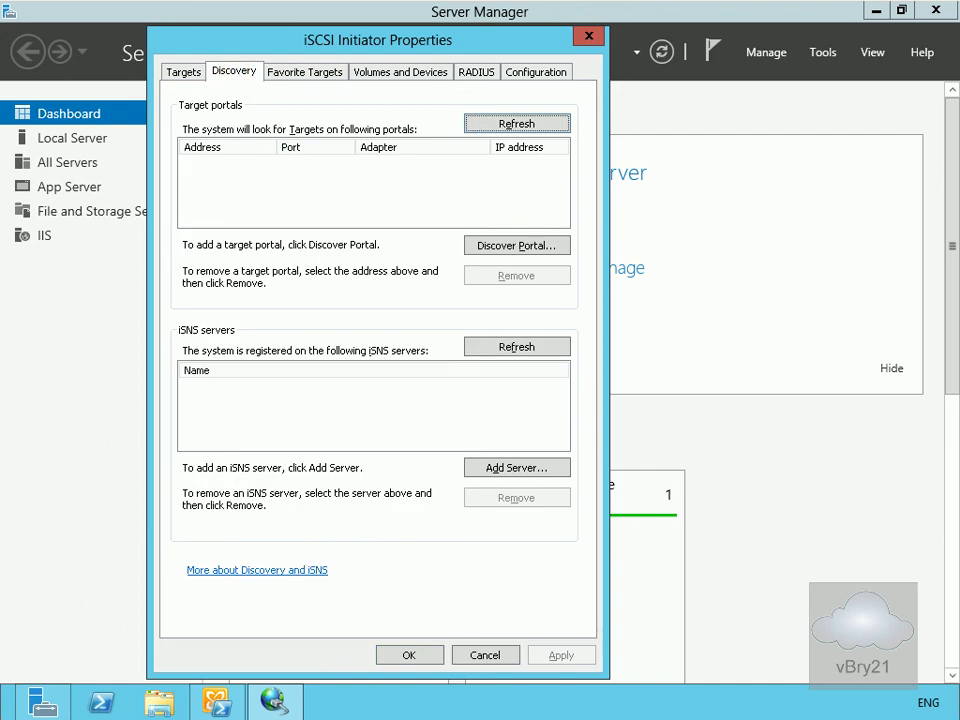
{"action": "left_click", "coordinate": [531, 252]}
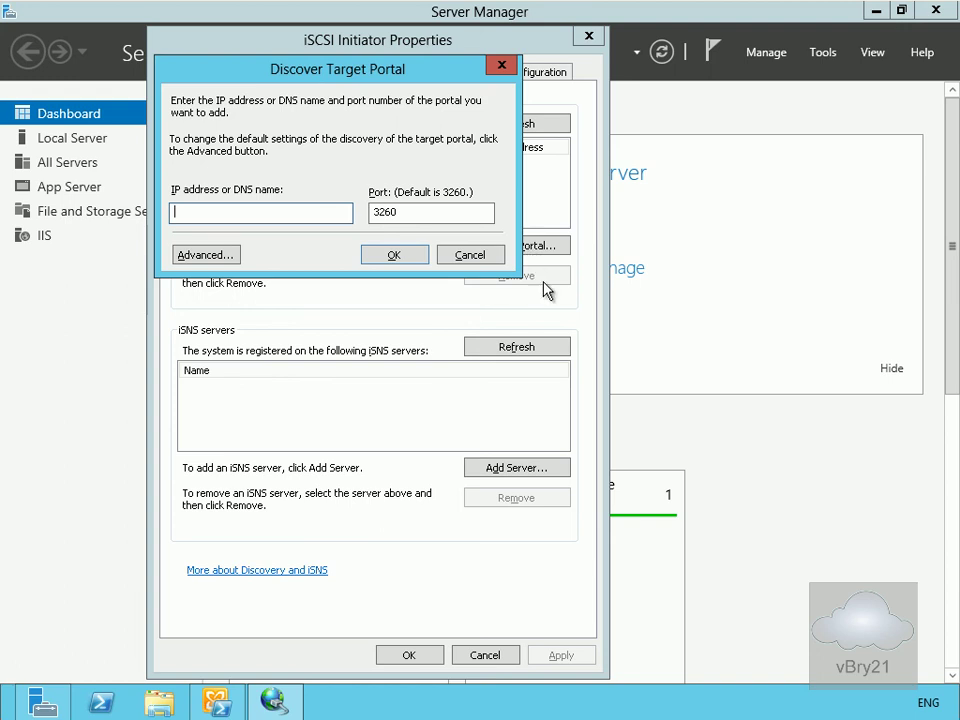
{"action": "type", "text": "172.16.0.10"}
{"action": "left_click", "coordinate": [396, 254]}
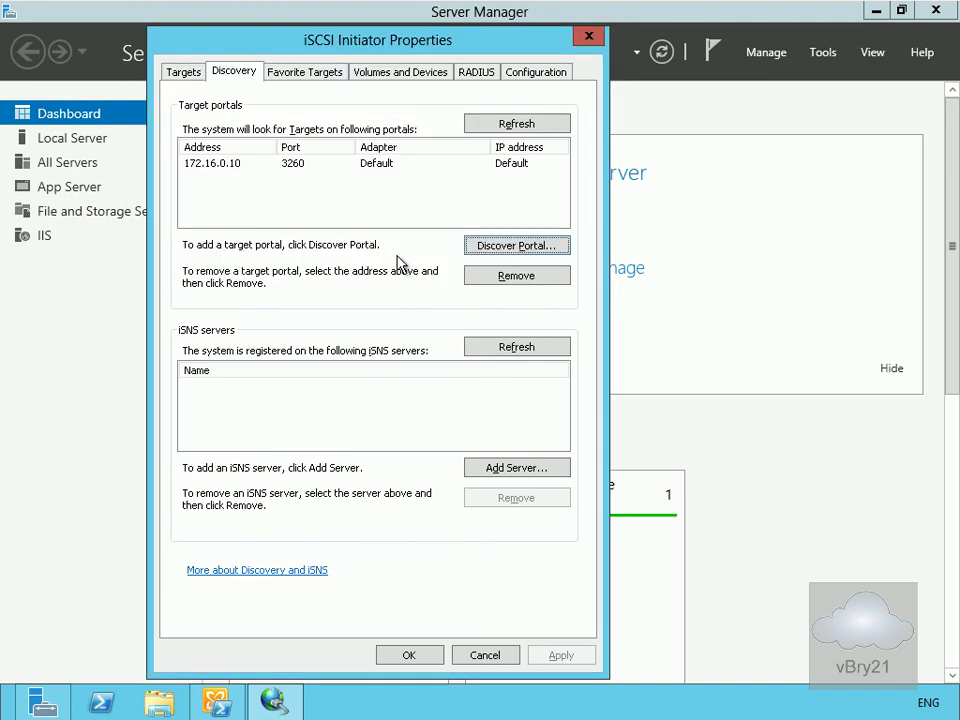
Step: Refresh the Targets list and connect to the lon-dc1-lon-mbx1 target
{"action": "left_click", "coordinate": [184, 77]}
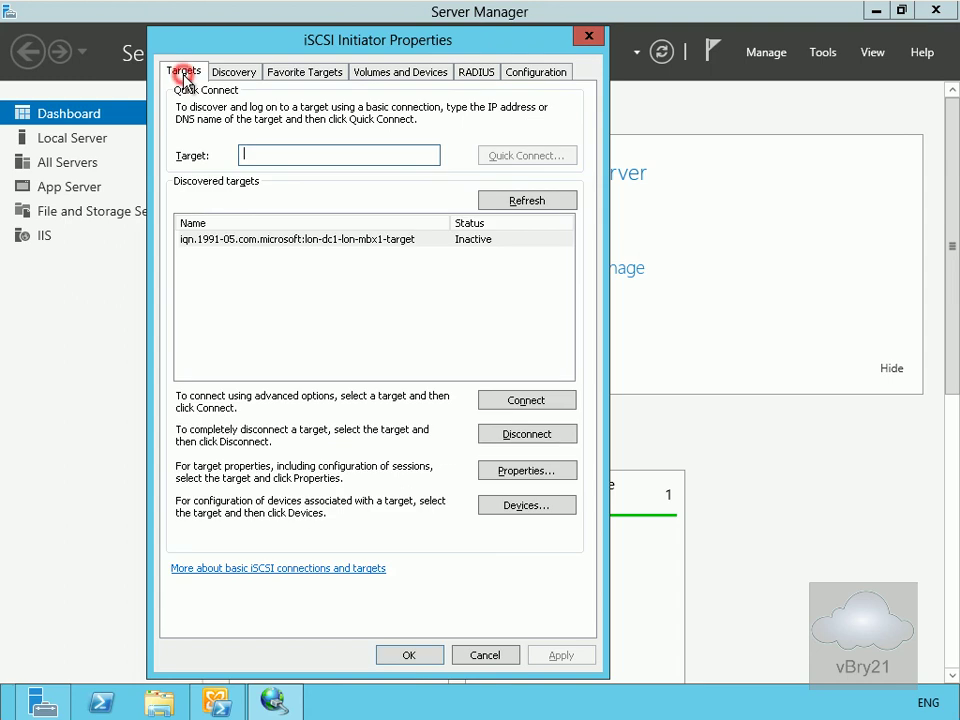
{"action": "key", "text": "Tab"}
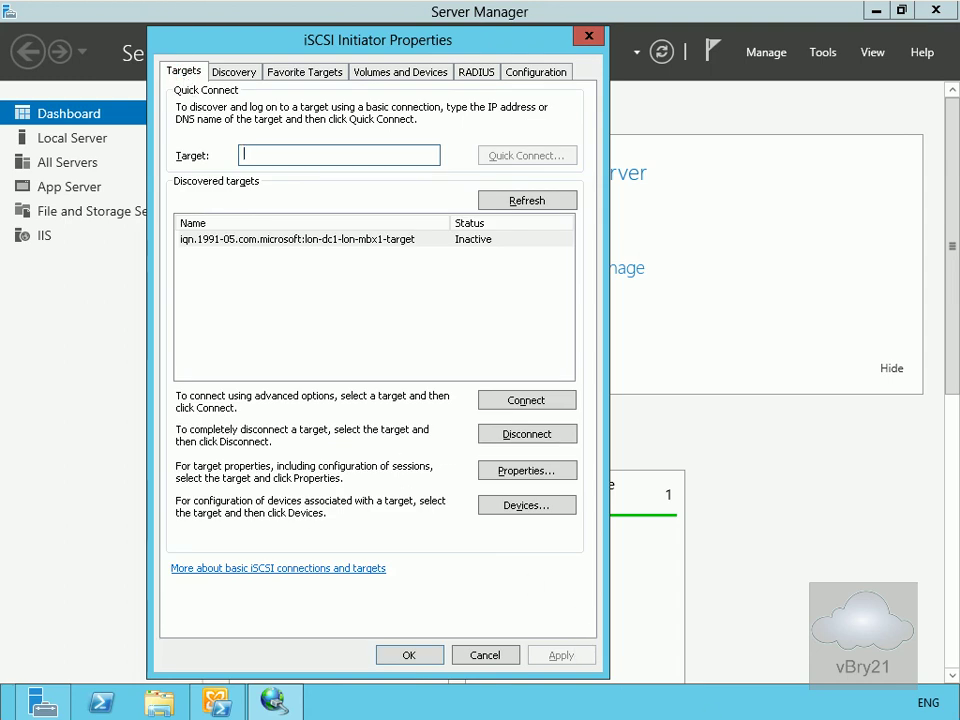
{"action": "left_click", "coordinate": [536, 201]}
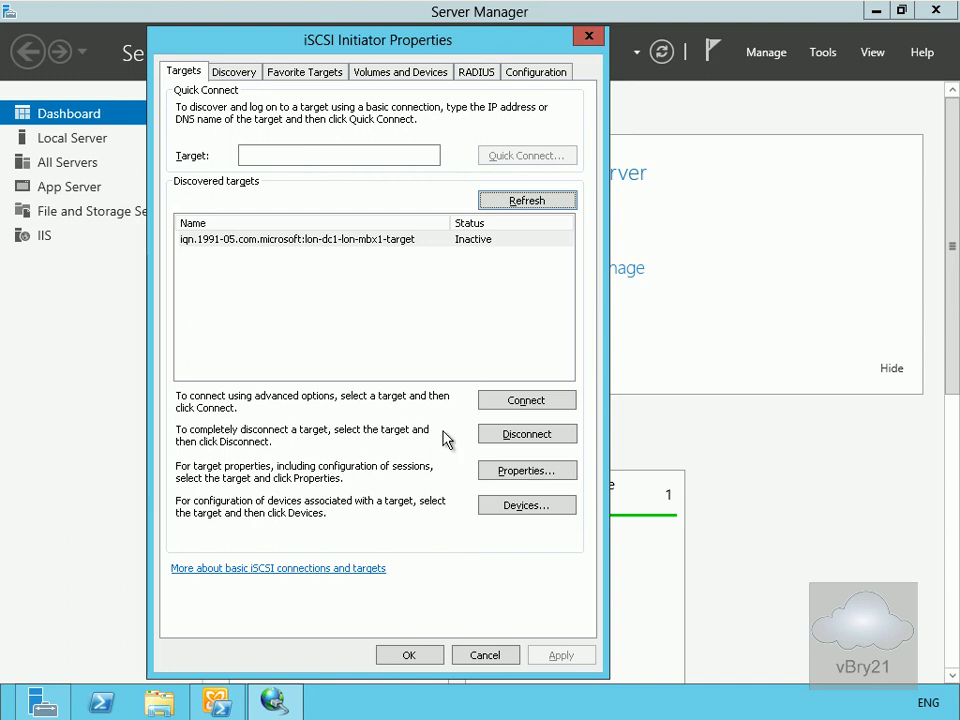
{"action": "left_click", "coordinate": [527, 400]}
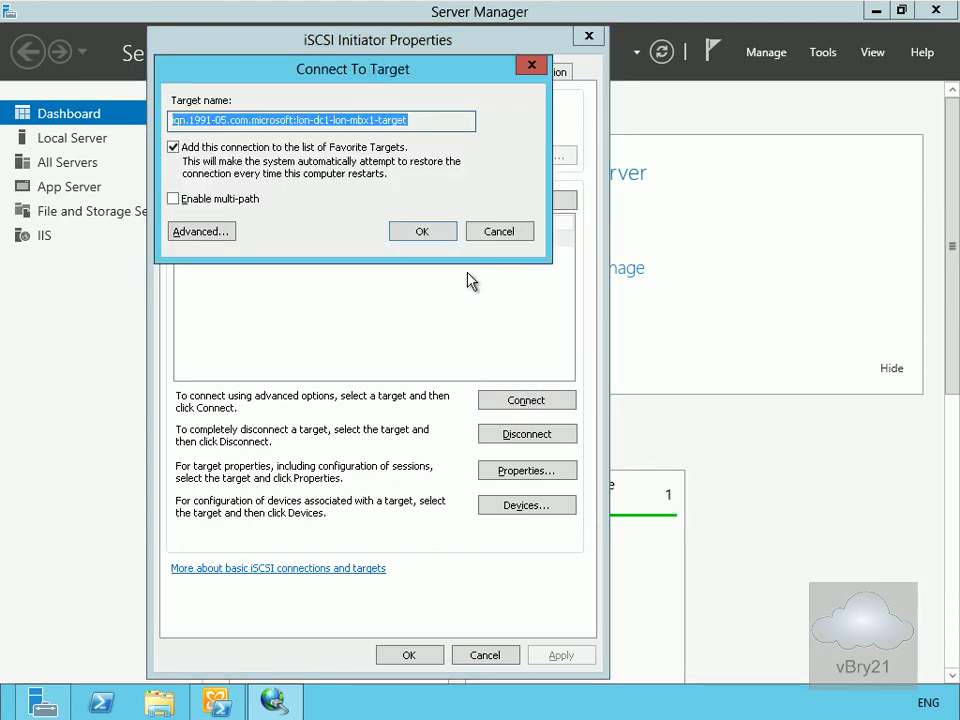
{"action": "left_click", "coordinate": [446, 235]}
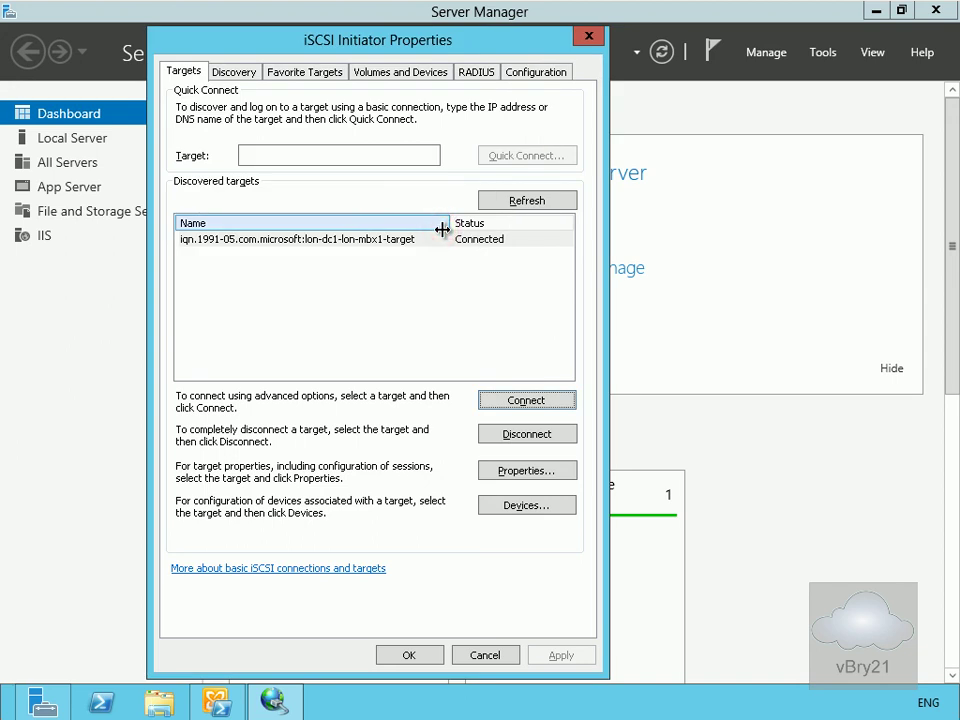